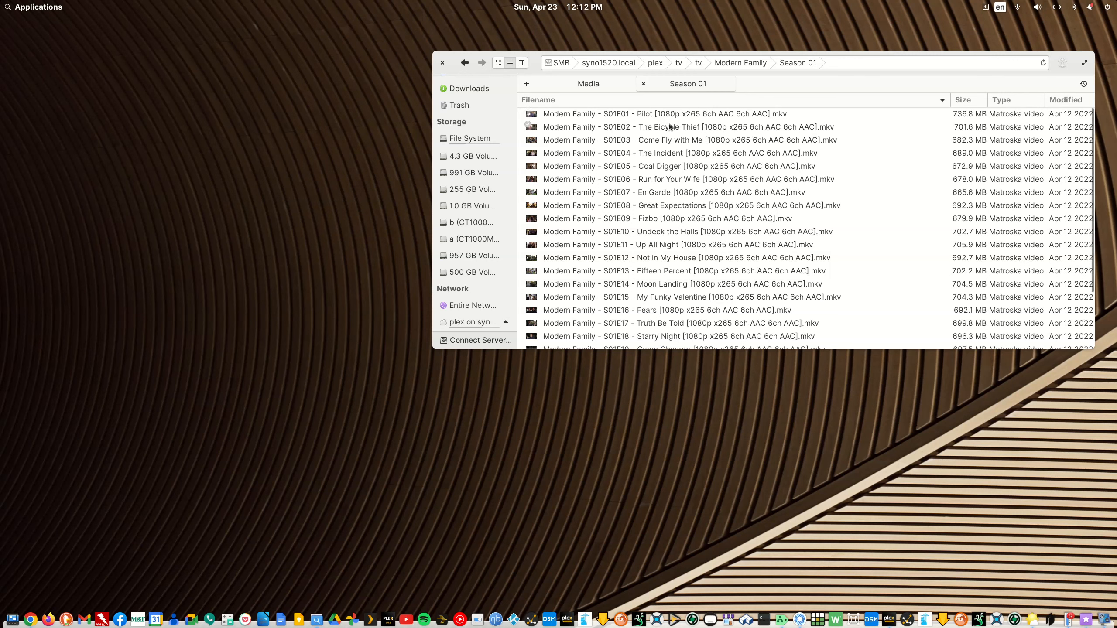
Return to the Modern Family folder and open its Season 01 folder in FileBot
left_click(464, 63)
right_click(552, 116)
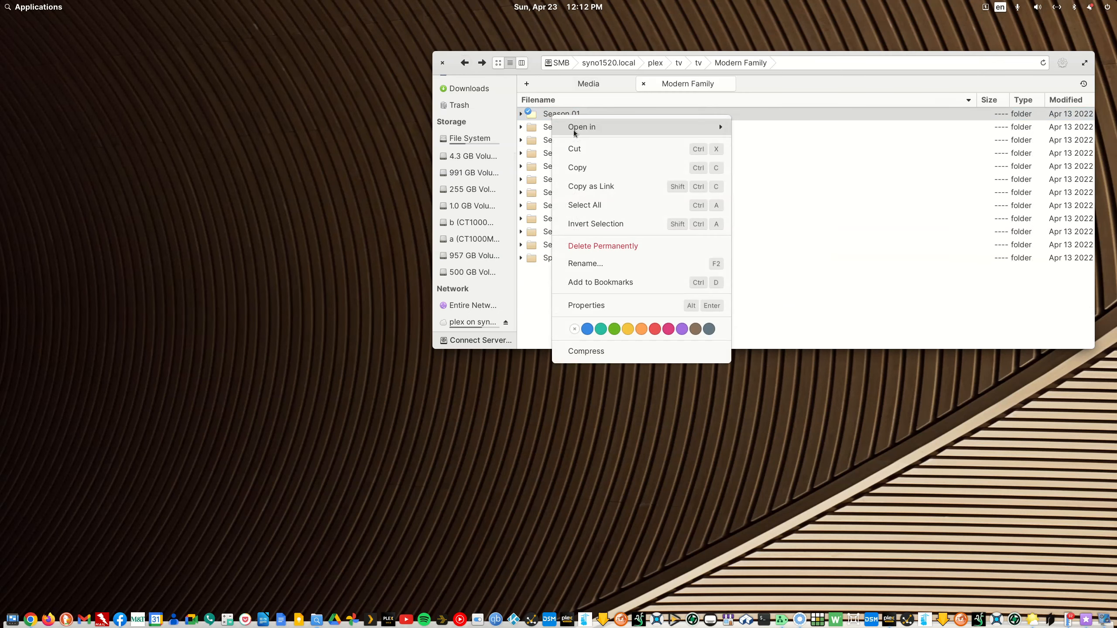
mouse_move(574, 132)
left_click(759, 203)
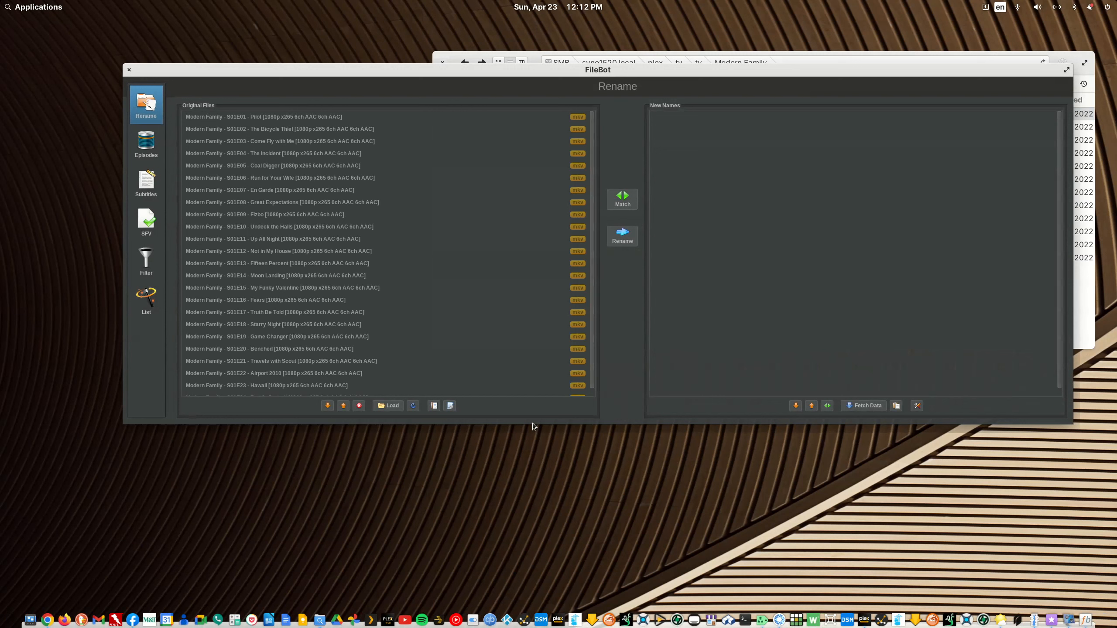
Apply the Organize Episodes for Plex preset to the loaded files, choosing Modern Family as the best match
left_click(450, 407)
left_click(450, 407)
left_click(451, 406)
left_click(472, 405)
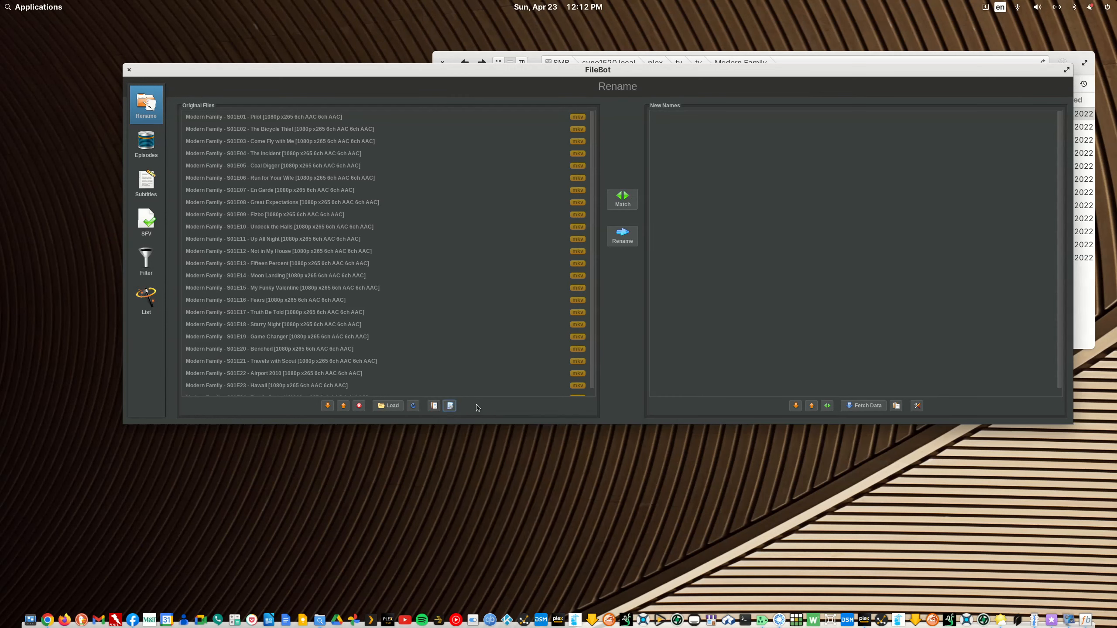
left_click(451, 408)
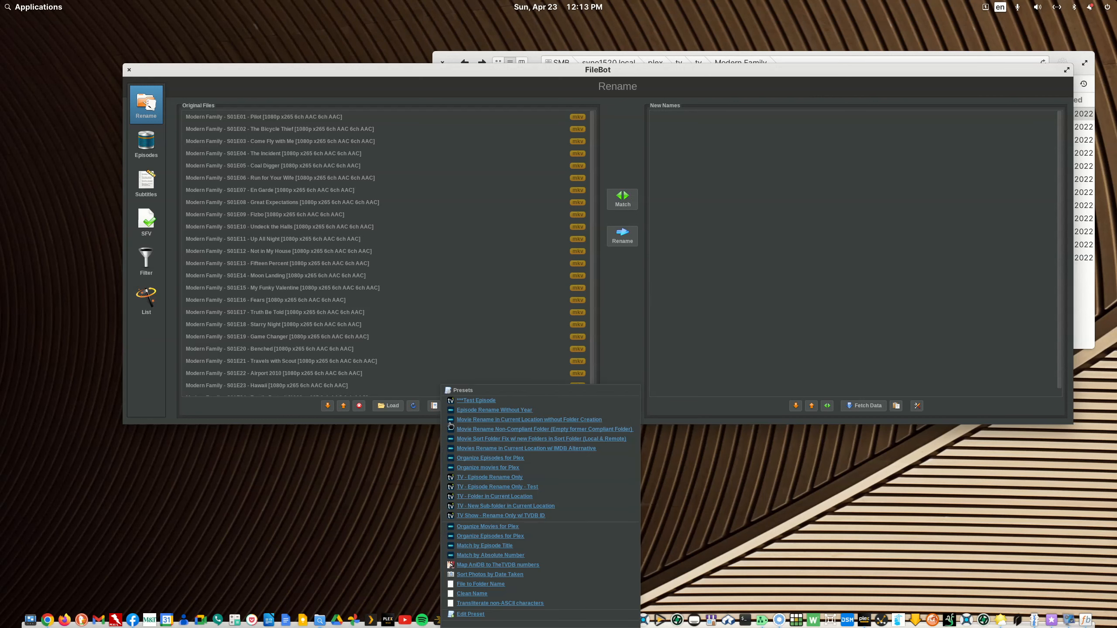
left_click(491, 537)
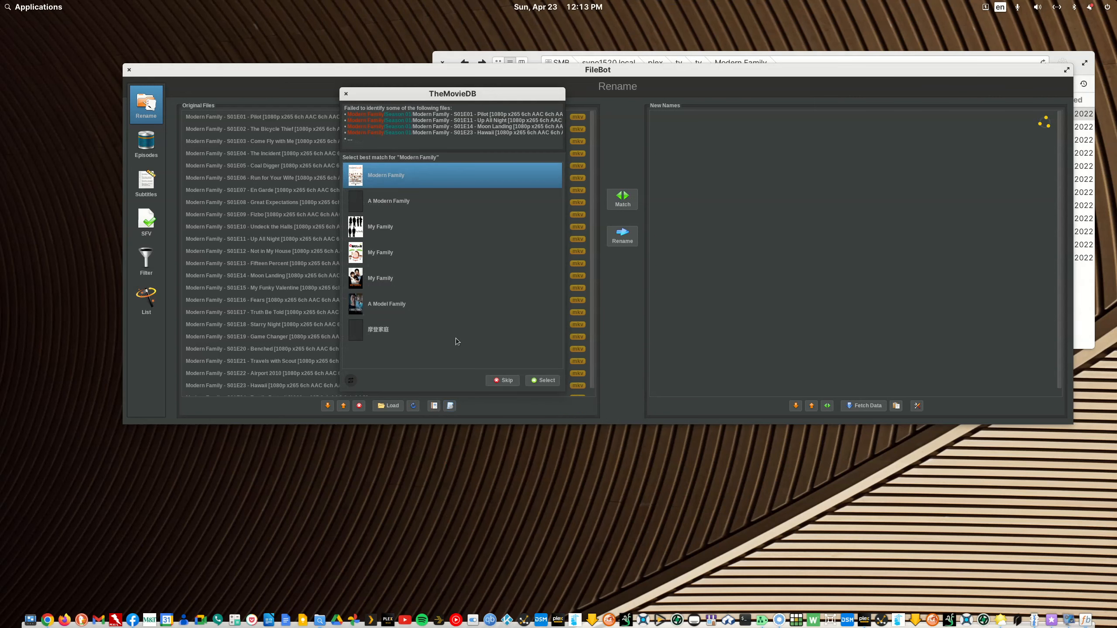
mouse_move(363, 179)
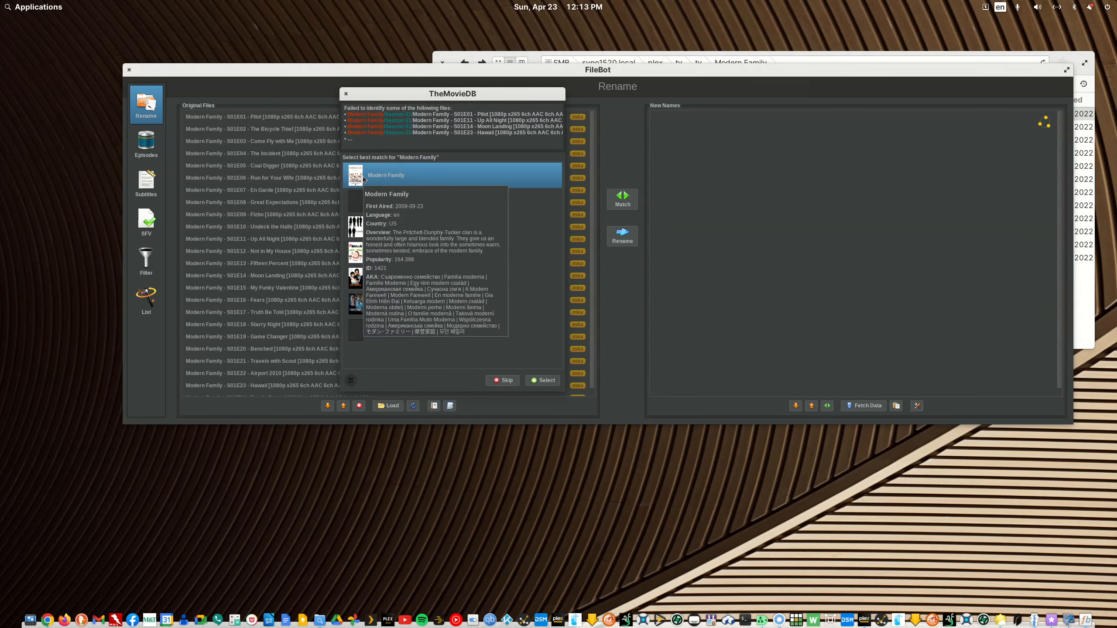
left_click(544, 380)
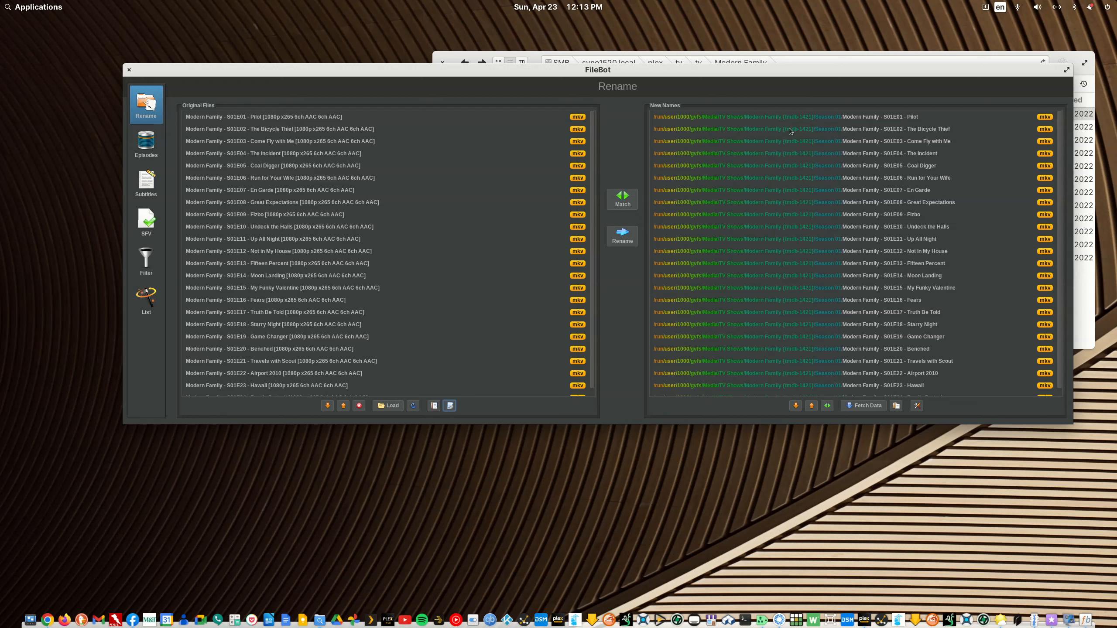
Apply the ***Test Episode preset to the loaded files and examine the ends of the proposed new names
left_click(450, 406)
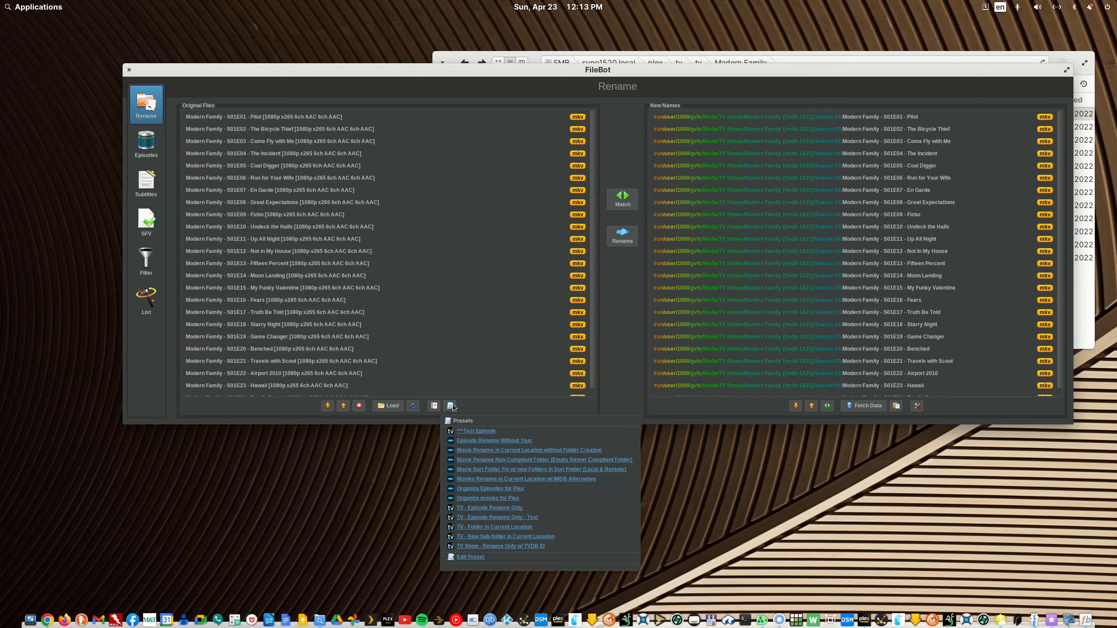
left_click(462, 432)
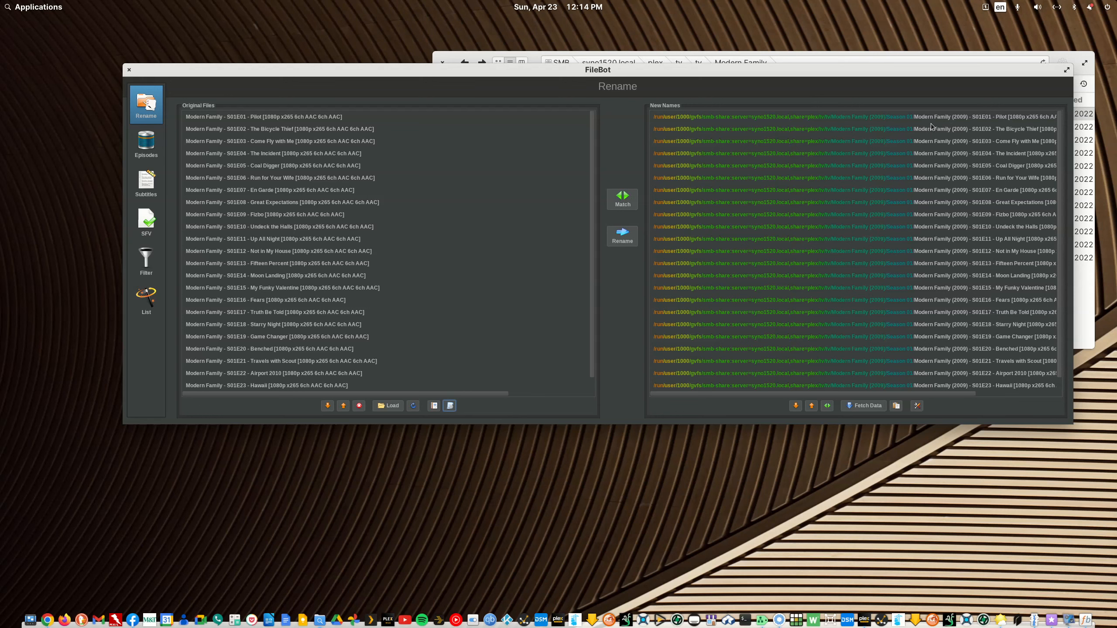
left_click_drag(862, 394, 950, 411)
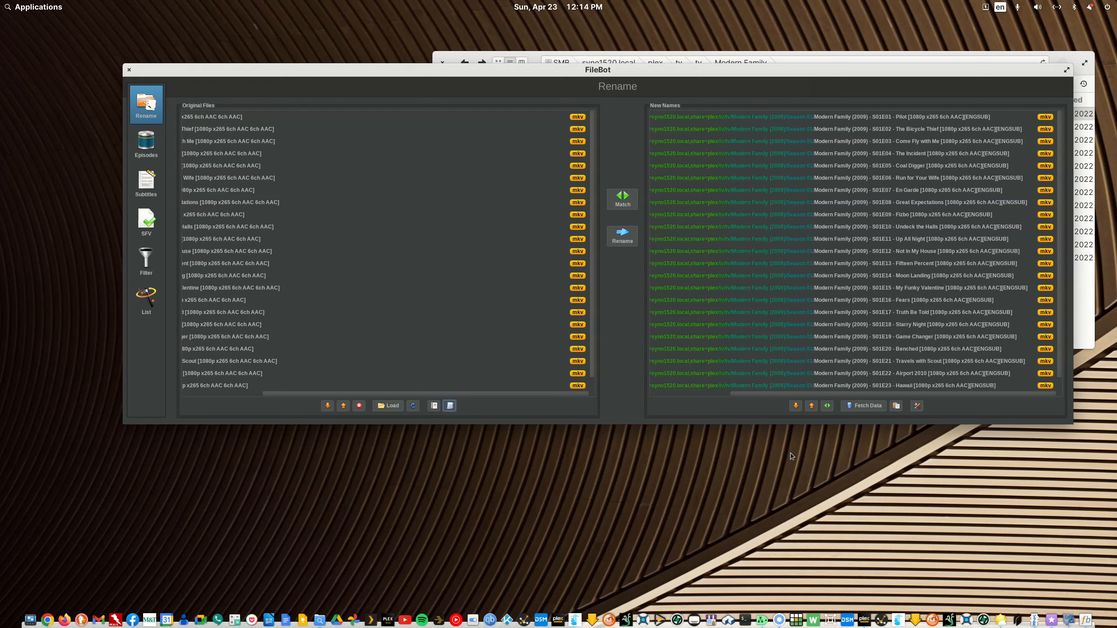
Close FileBot without renaming the episode files
left_click(40, 9)
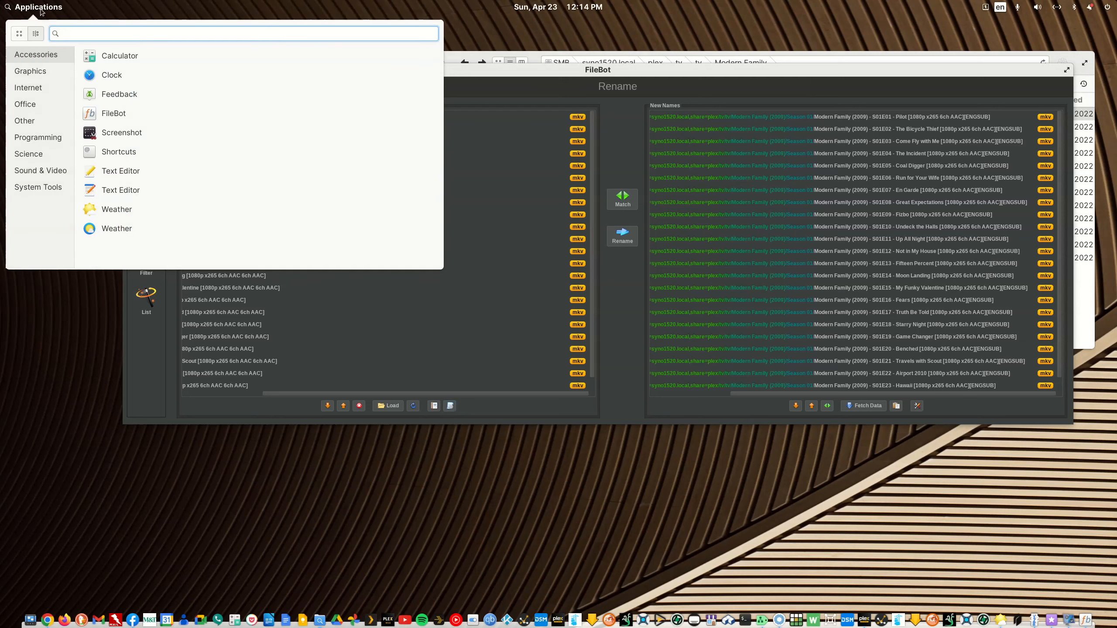
left_click(104, 350)
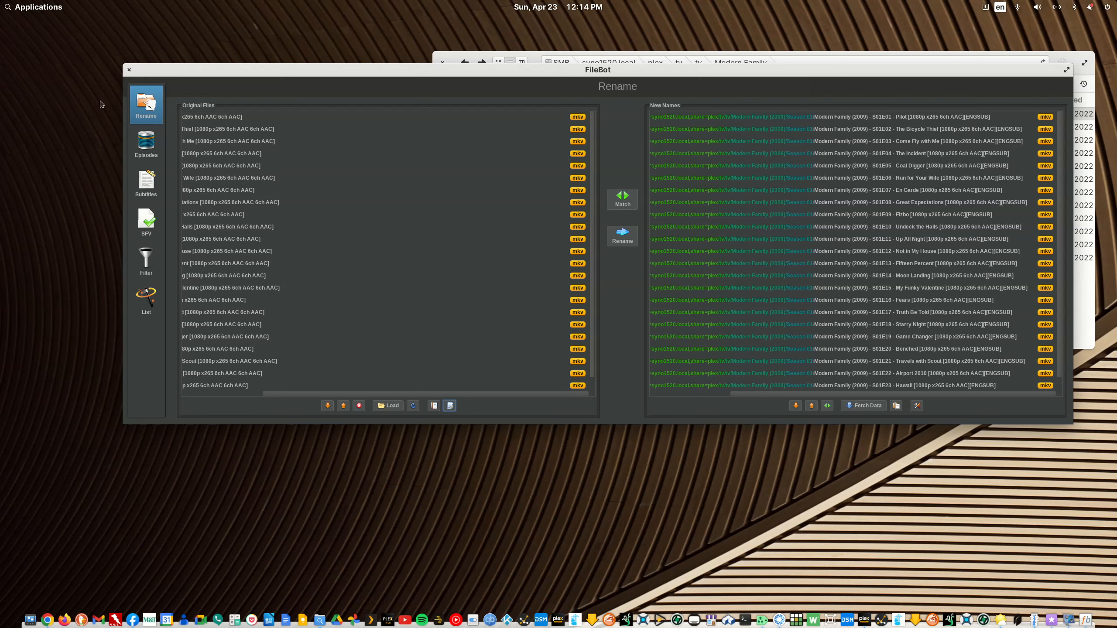
left_click(129, 70)
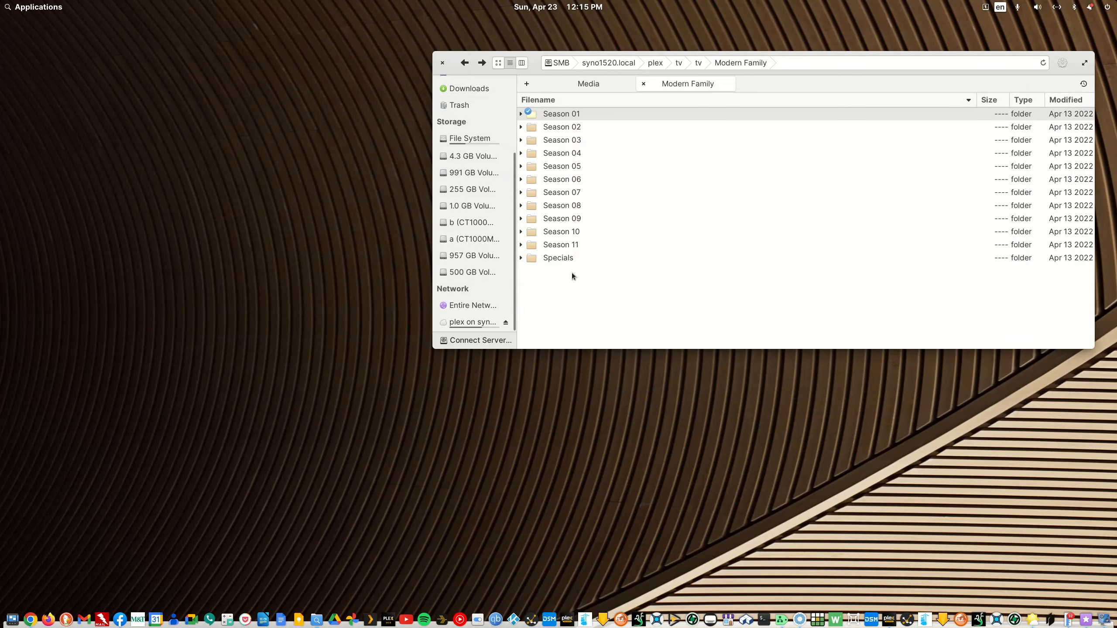
Examine the episode file names inside the Season 01 folder and return to the Modern Family folder
left_click(658, 191)
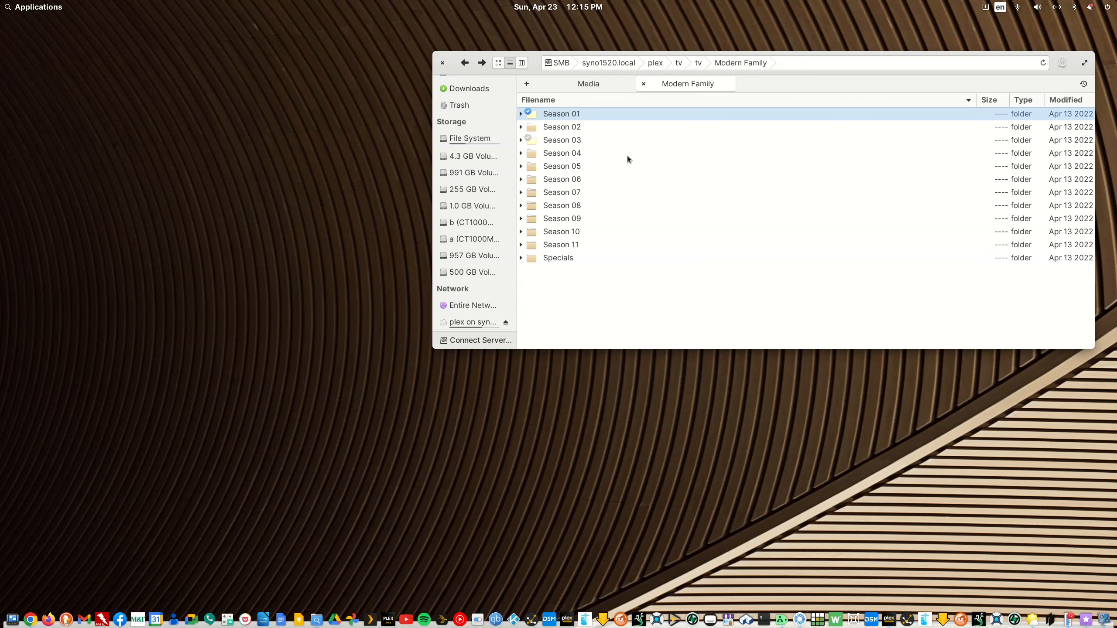
double_click(572, 115)
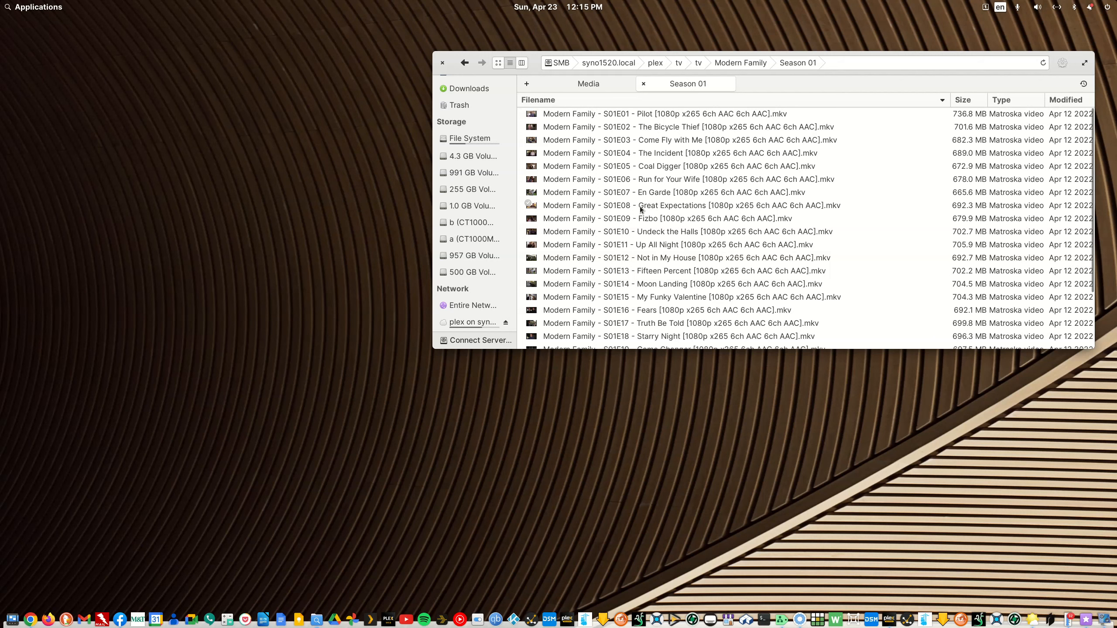
left_click(464, 64)
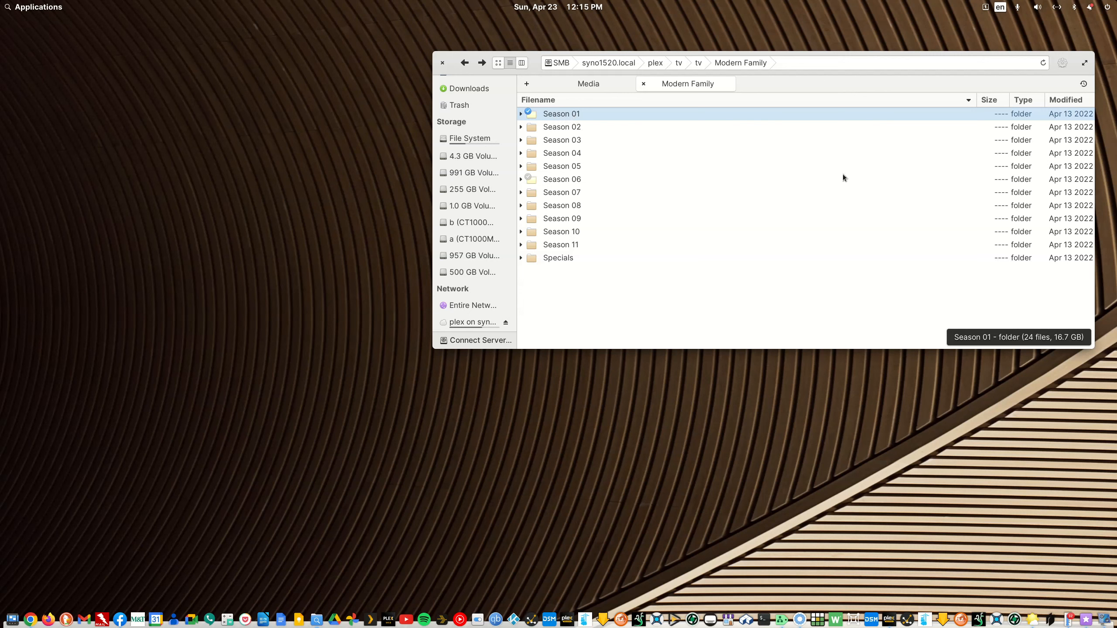
Switch to Plex in a maximized window and open the TV Shows library for editing
left_click(370, 620)
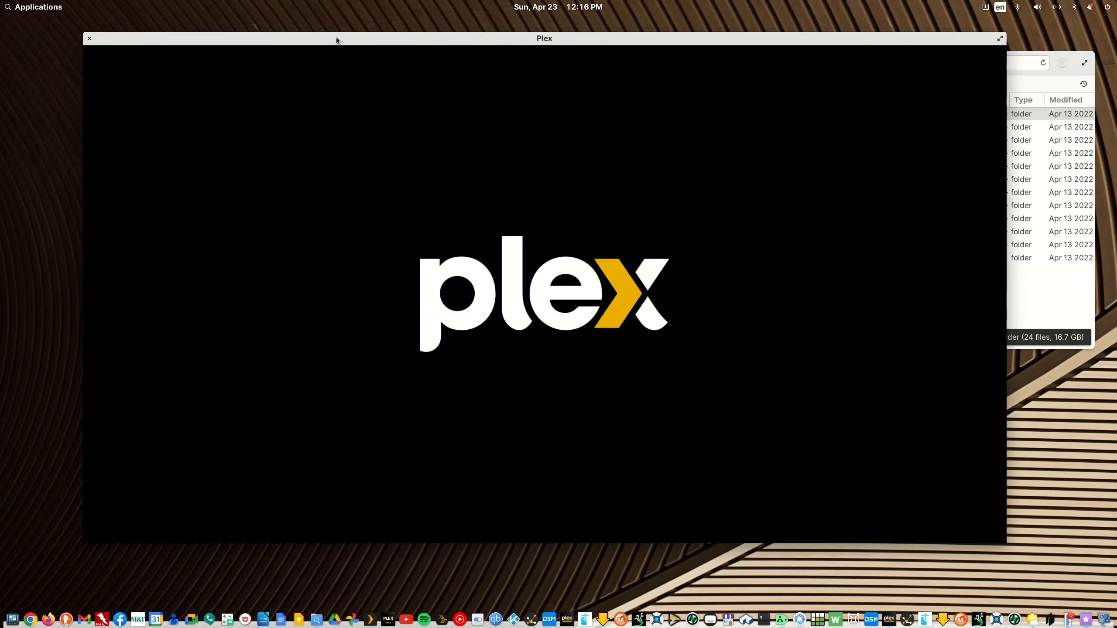
double_click(336, 39)
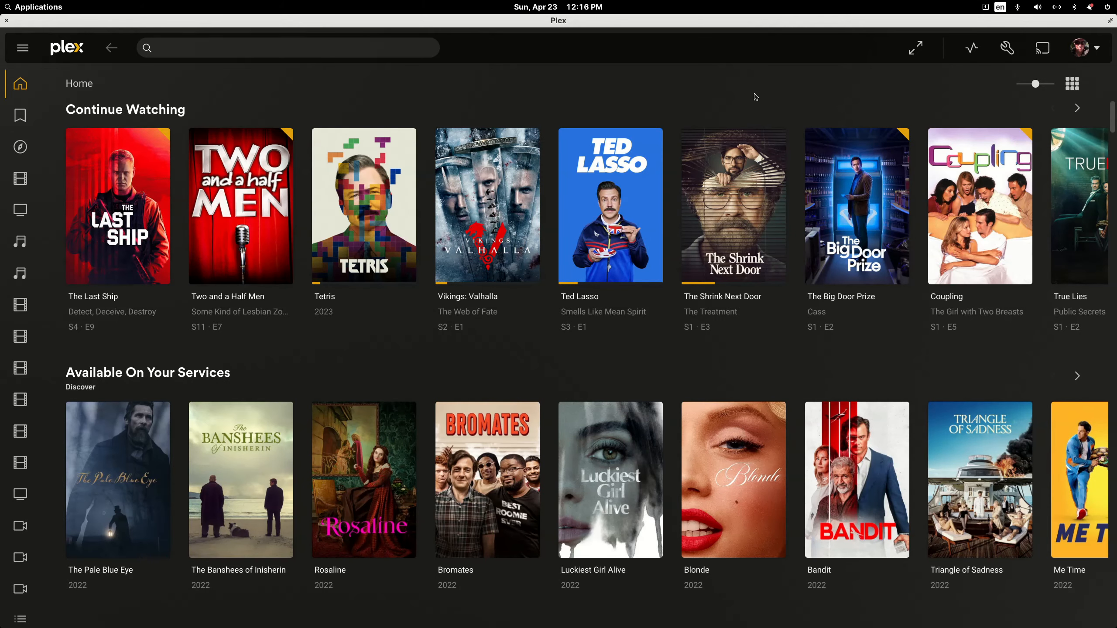
left_click(21, 210)
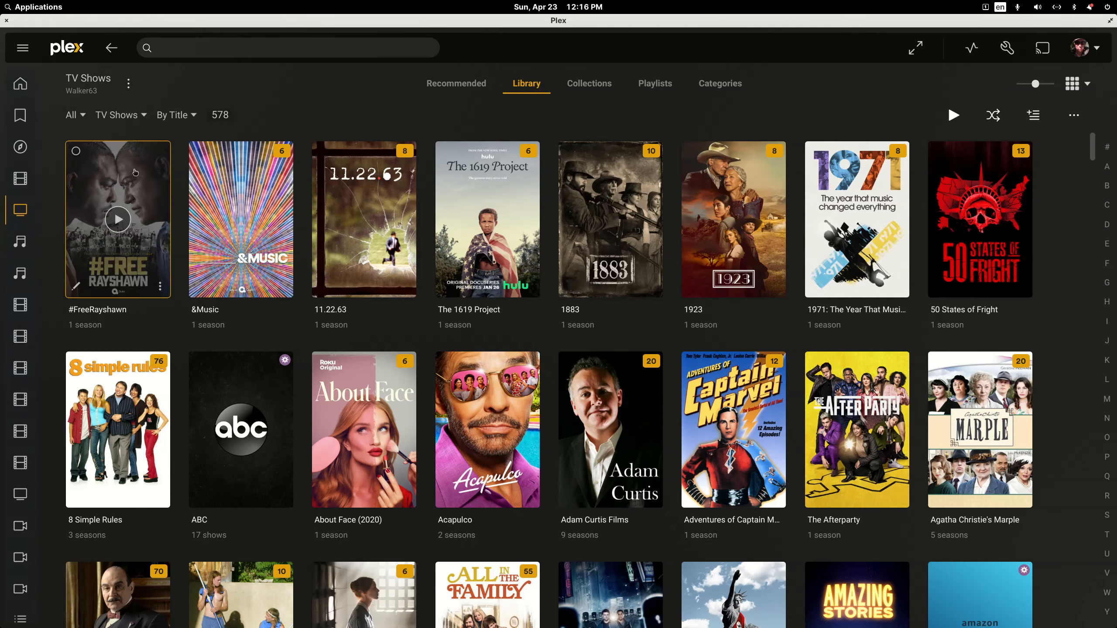
left_click(129, 85)
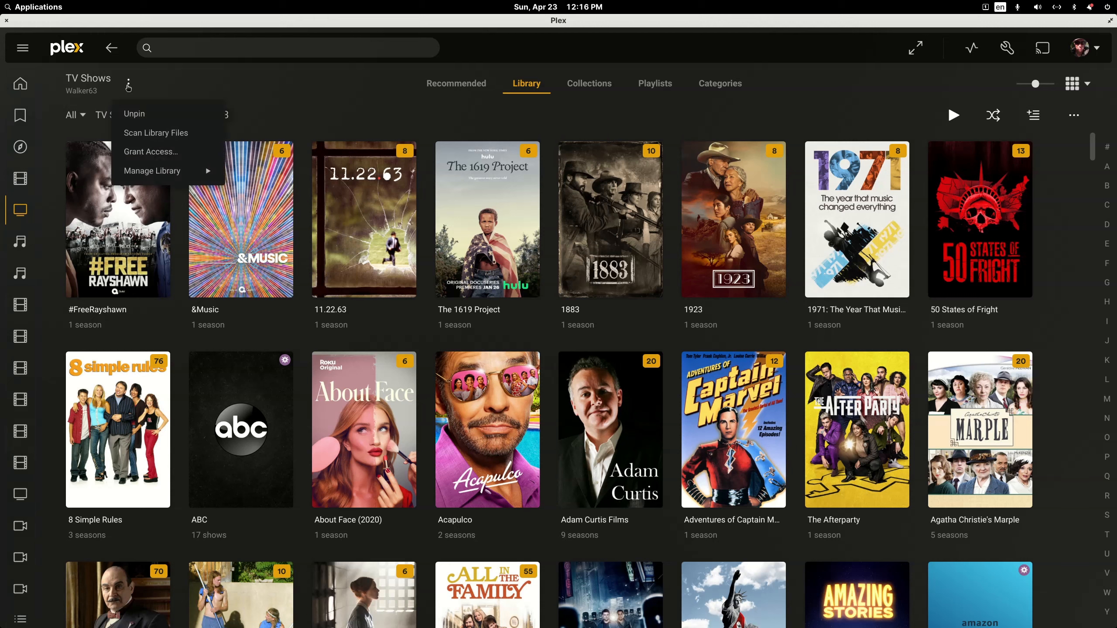
mouse_move(131, 167)
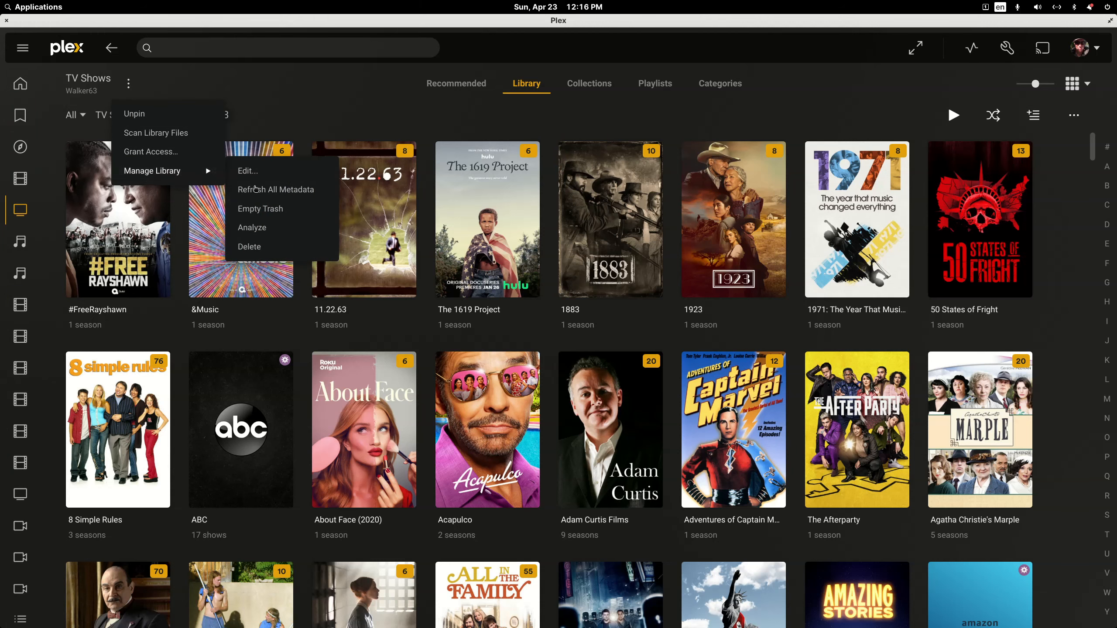
left_click(259, 174)
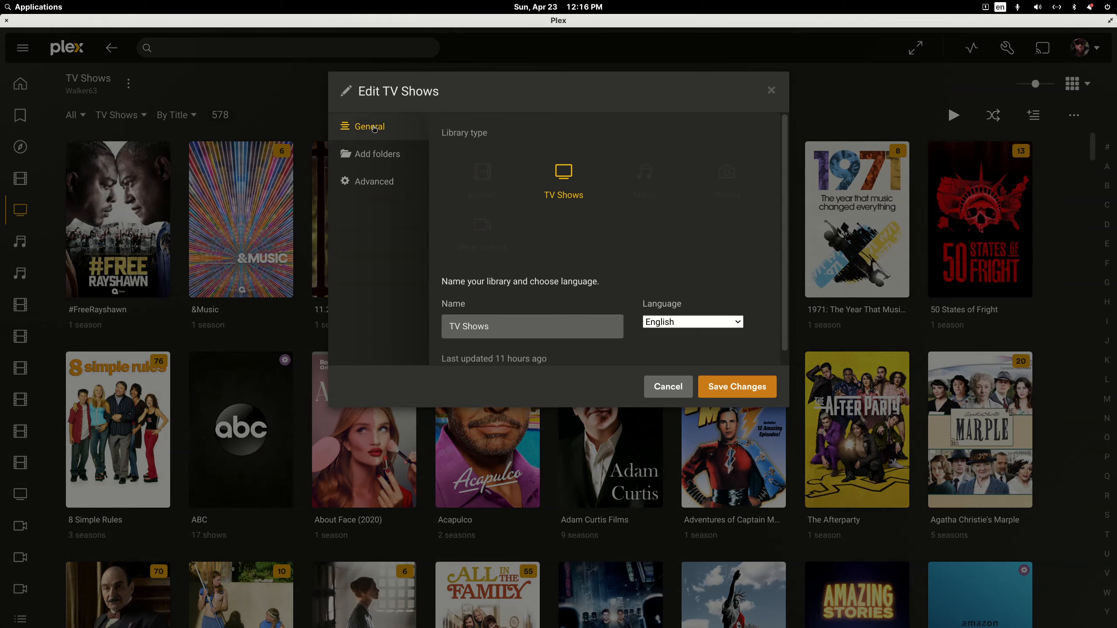
Review the TV Shows library's advanced settings, including the Episode ordering options, and cancel the edit
left_click(371, 178)
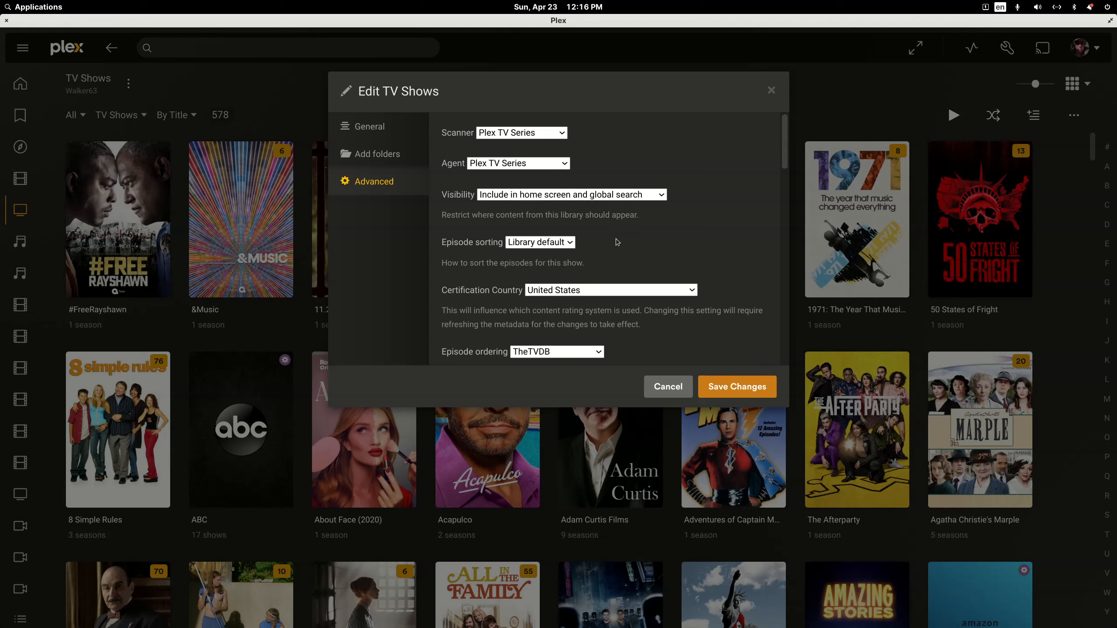
scroll(617, 242, "down", 2)
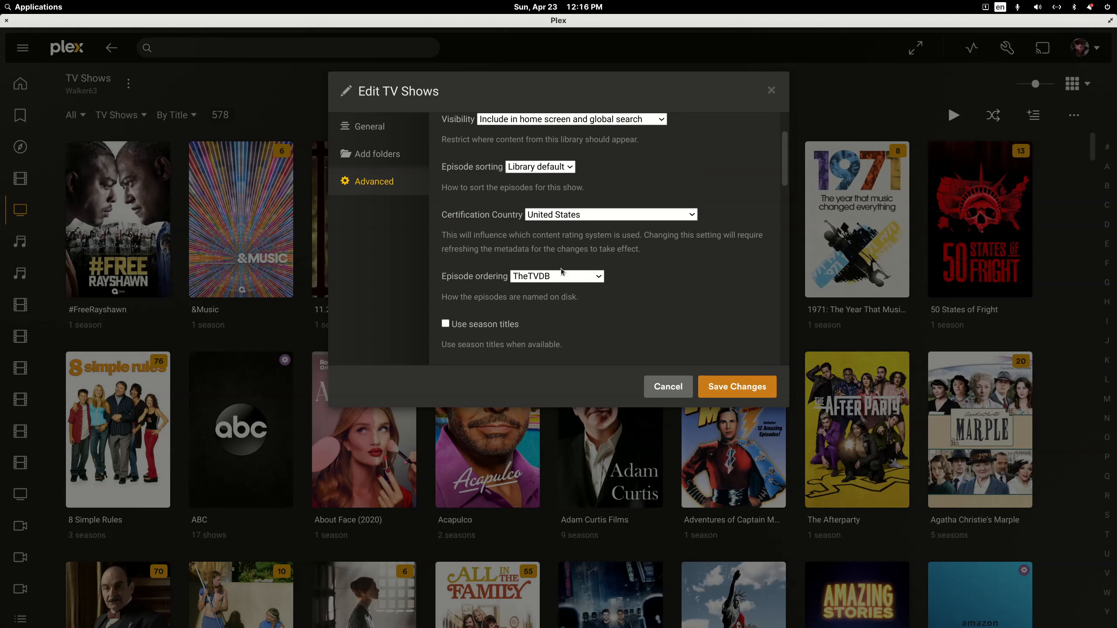
left_click(599, 276)
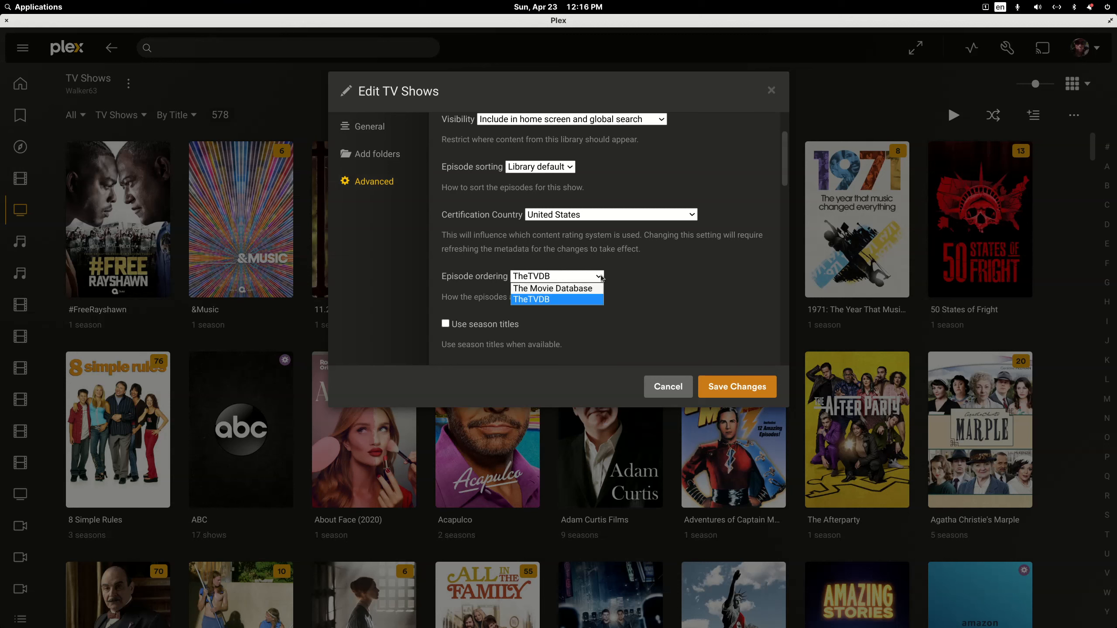
left_click(600, 277)
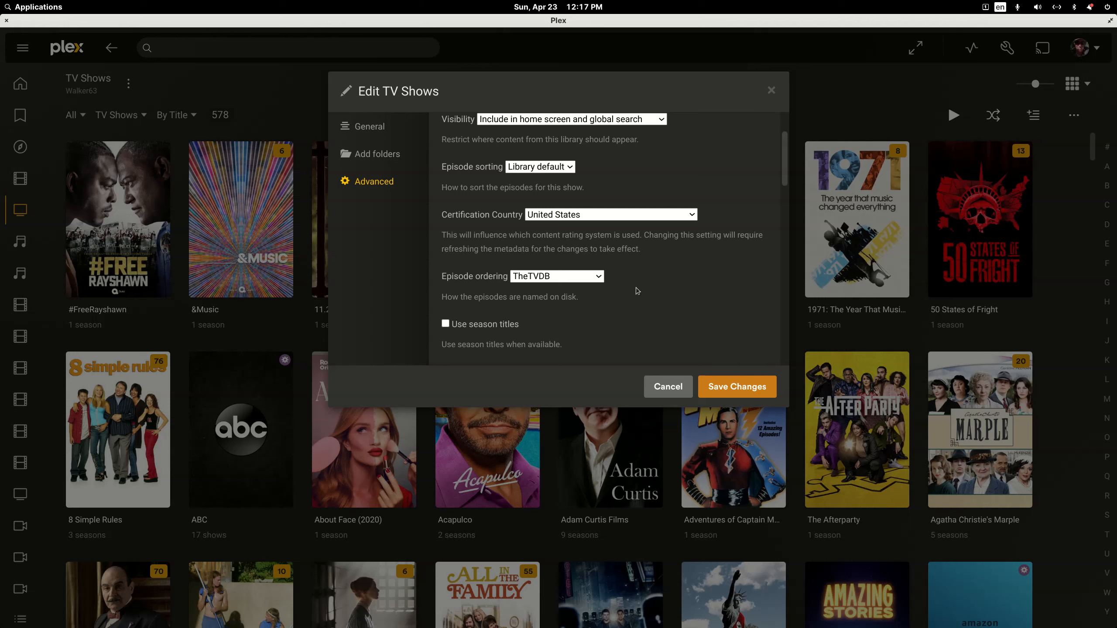
left_click(600, 277)
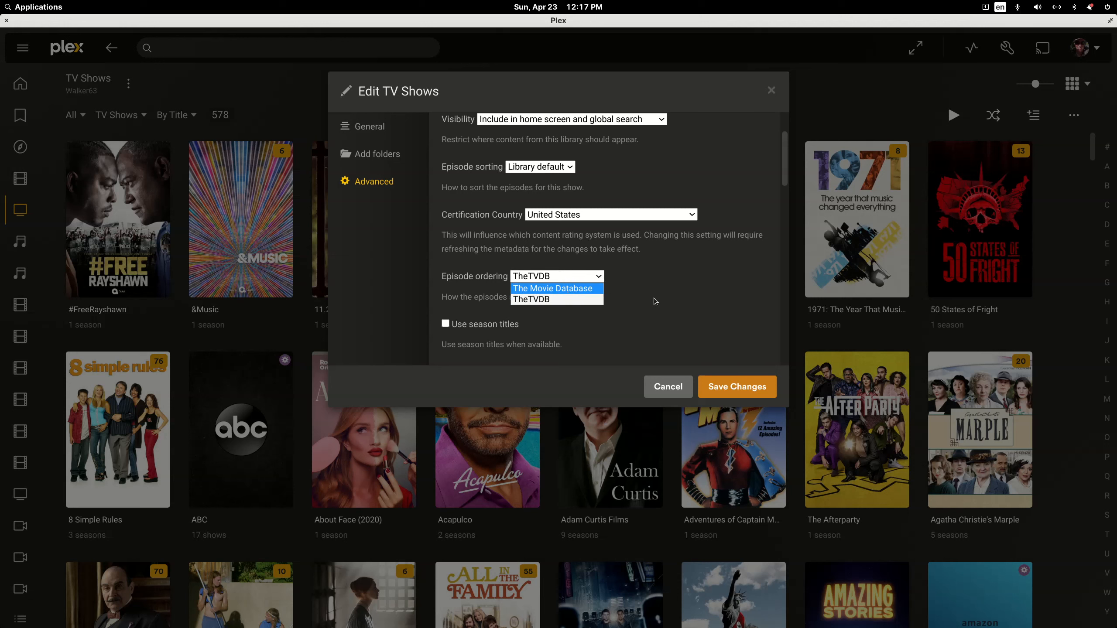
left_click(544, 276)
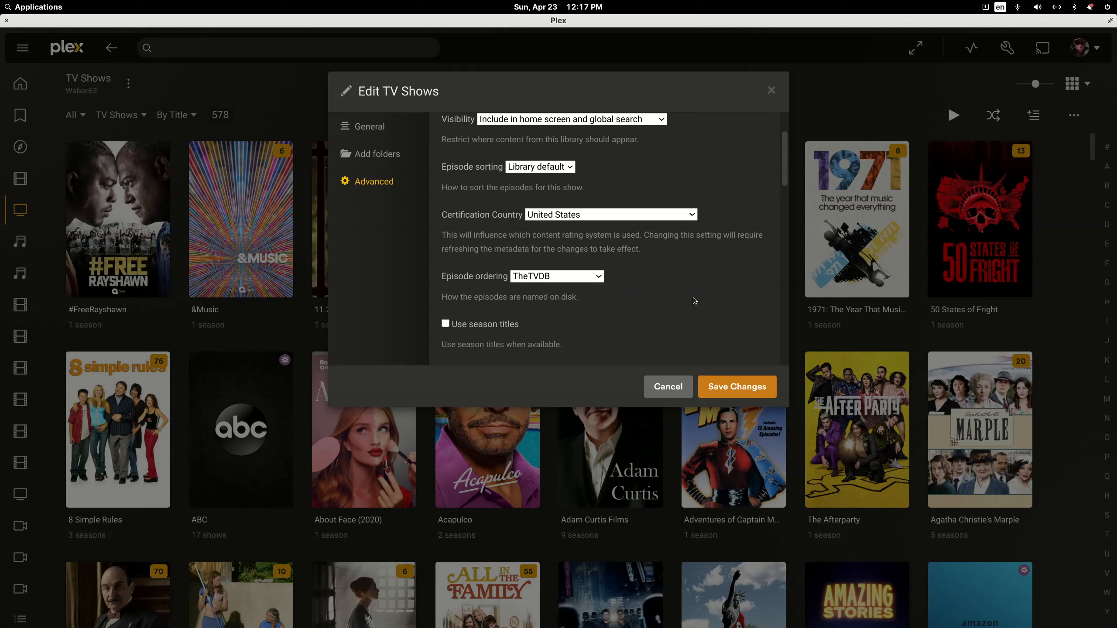
scroll(677, 300, "up", 2)
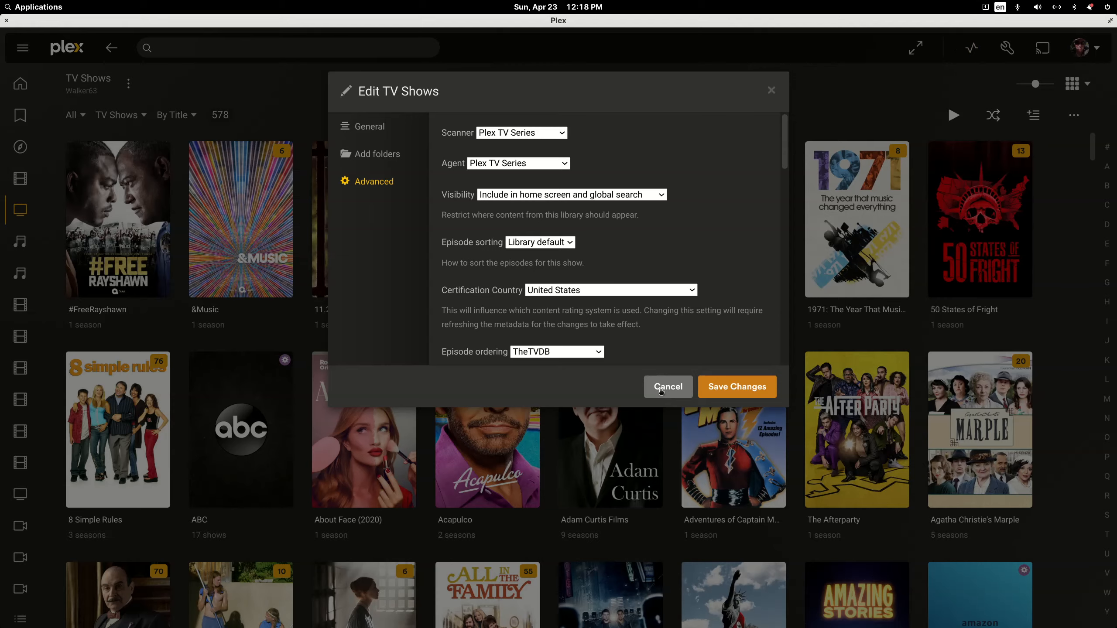
left_click(660, 388)
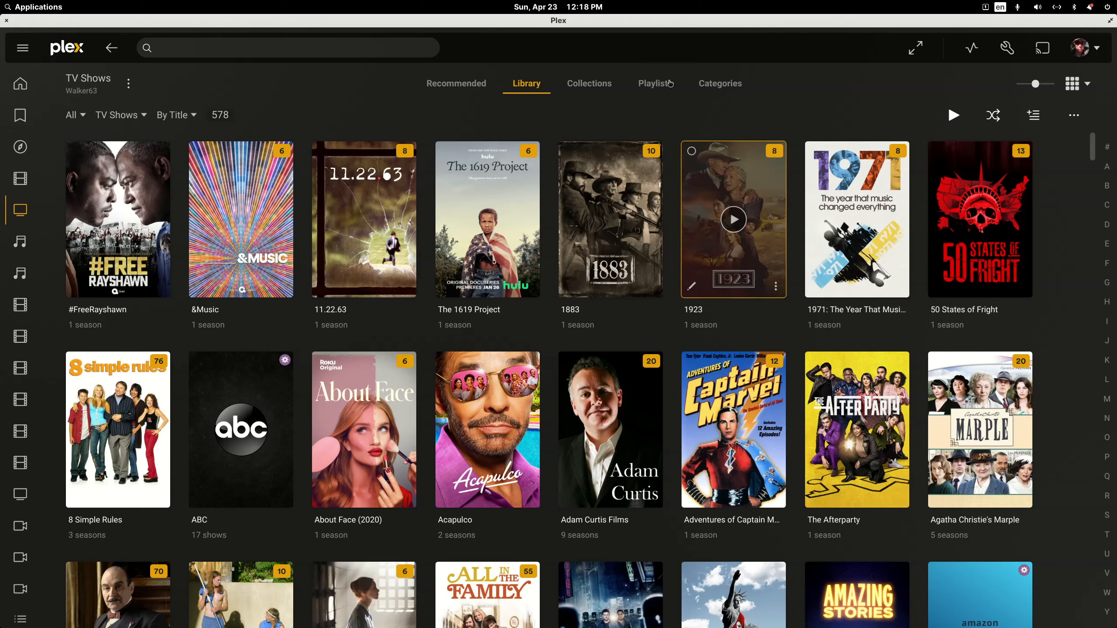
Move the Plex window aside to view the Modern Family season folders, and bring it back
left_click_drag(254, 21, 1116, 334)
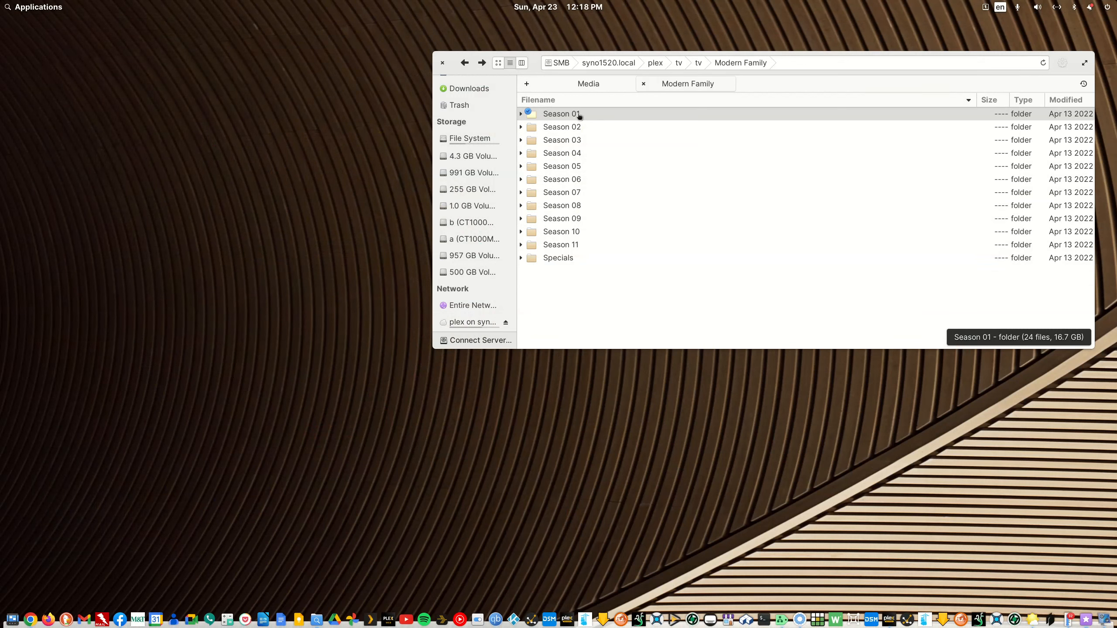
left_click_drag(1116, 198, 272, 41)
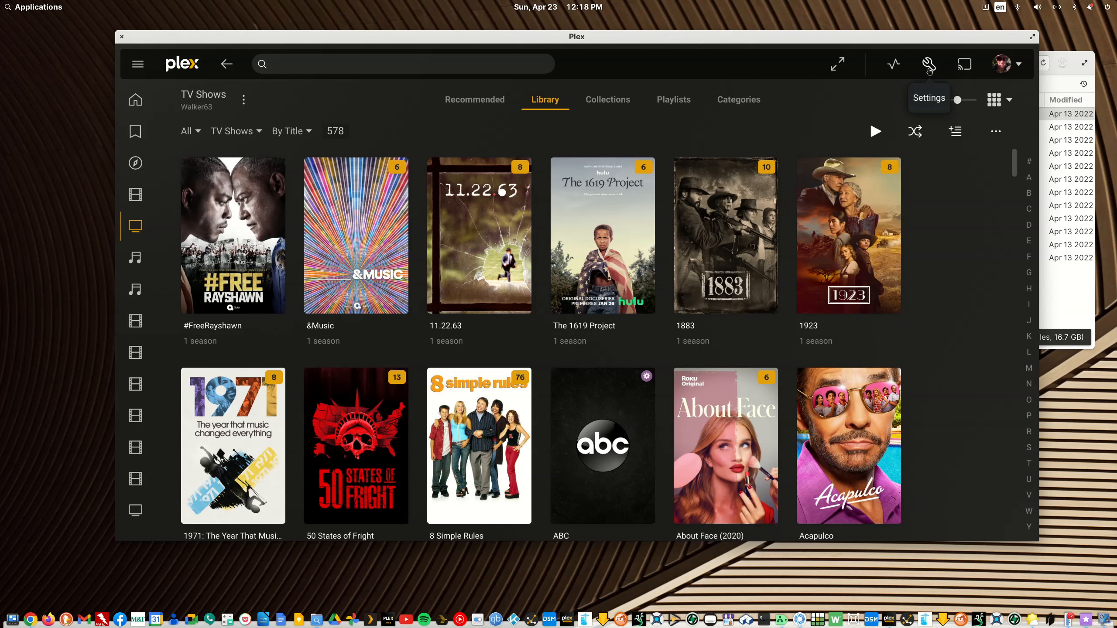
Open the TV Shows library for editing from the Libraries management page in the Plex settings
left_click(929, 65)
scroll(148, 452, "down", 10)
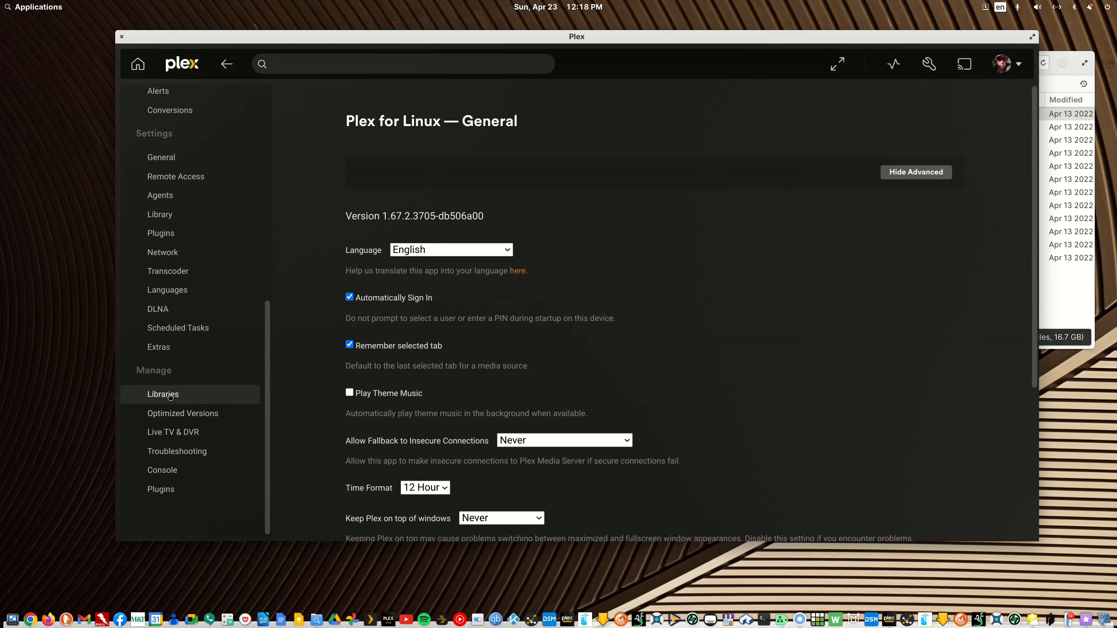
left_click(171, 397)
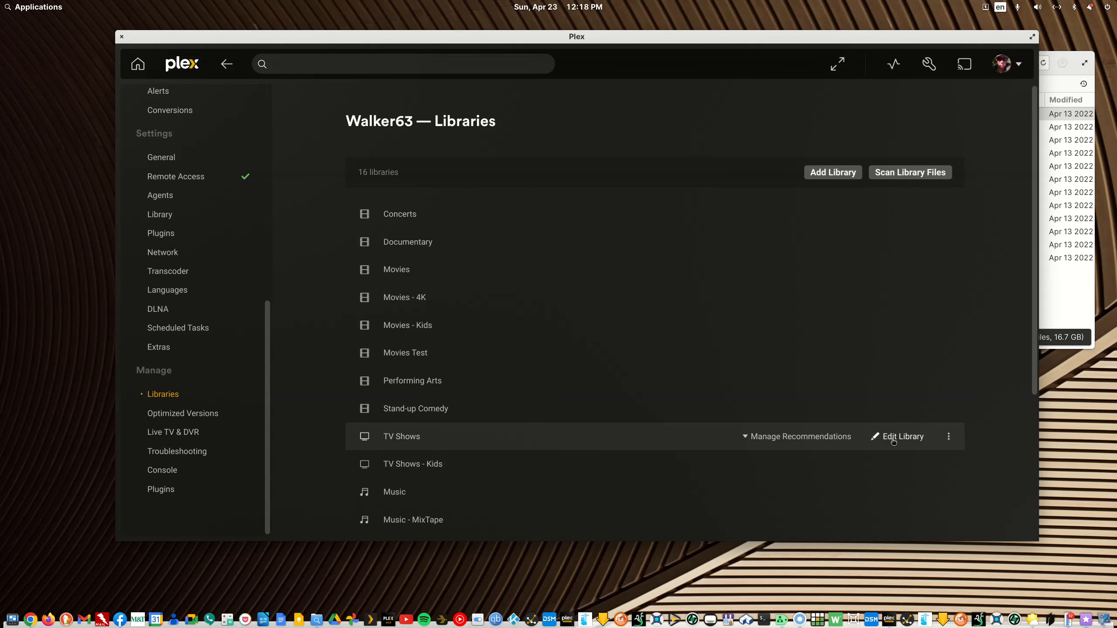
left_click(893, 441)
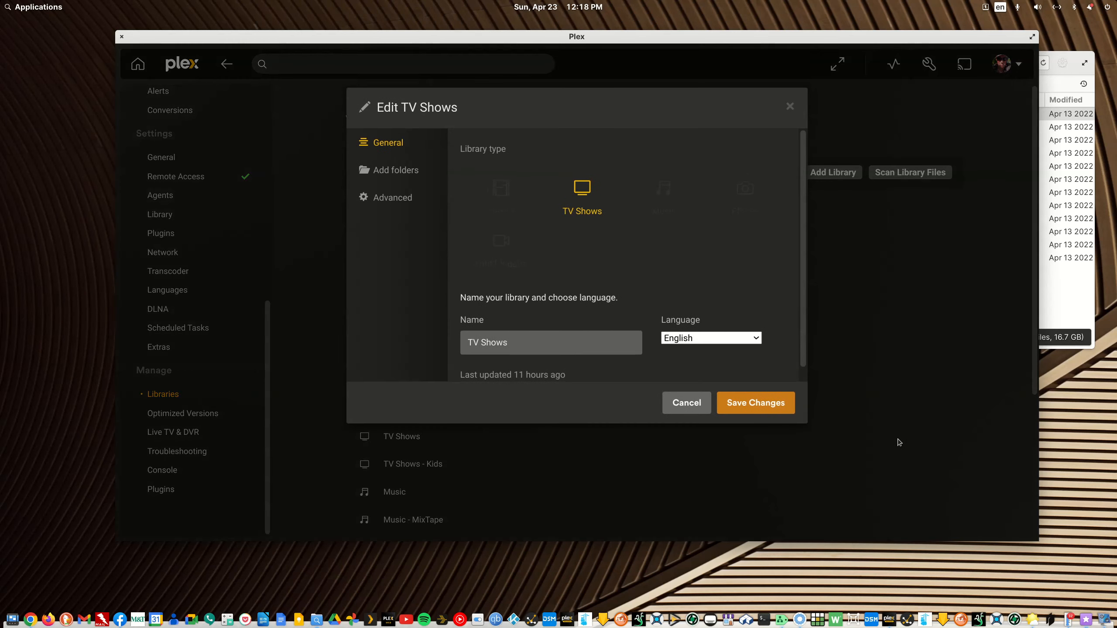
Check the scanner, agent and episode ordering in the TV Shows library's advanced settings, and cancel the edit
left_click(397, 199)
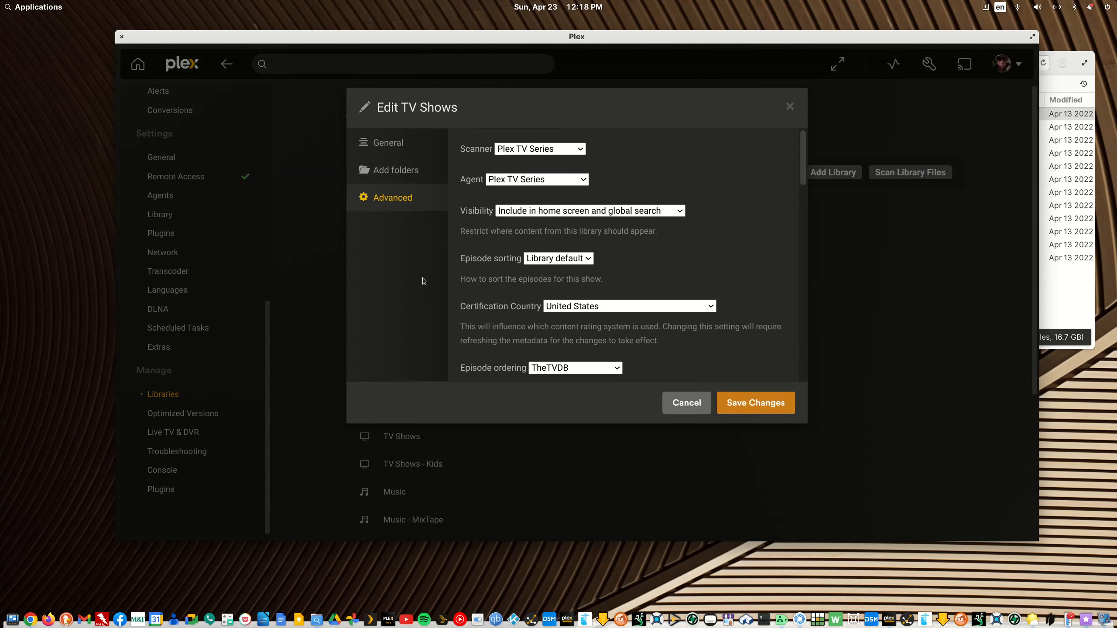
left_click(686, 403)
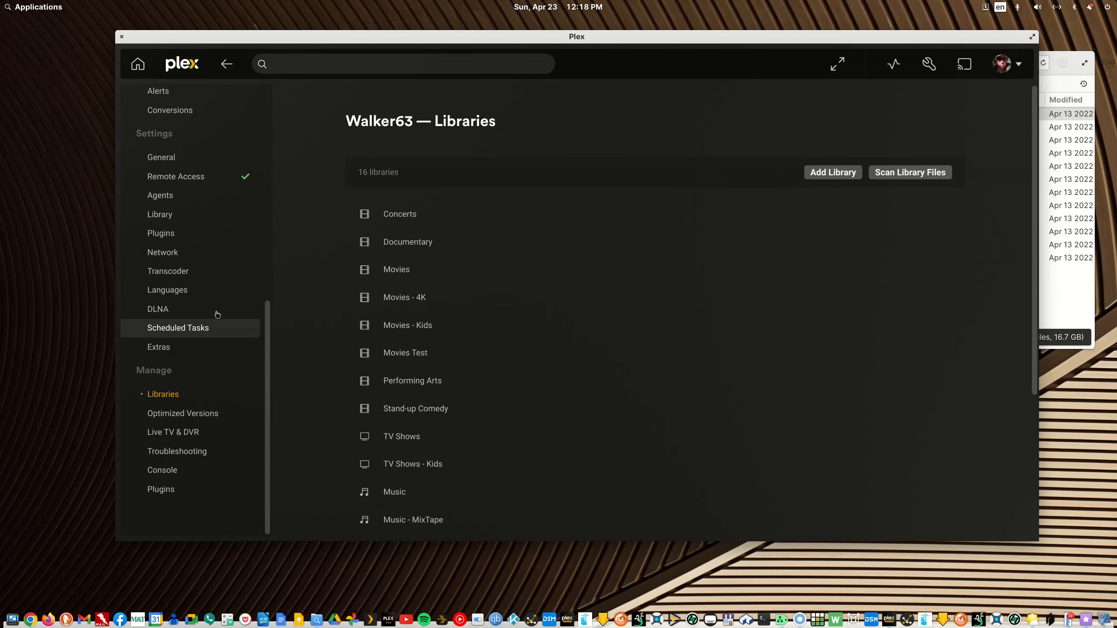
Review the server's Shows agents in the Plex settings for Personal Media Shows, TheTVDB and The Movie Database
left_click(161, 196)
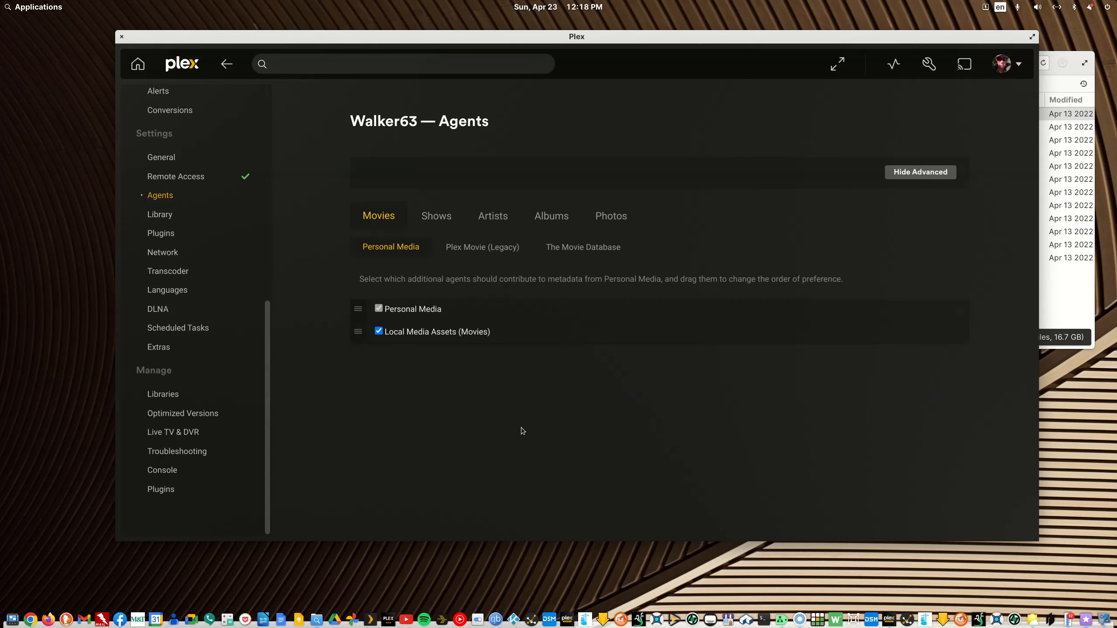
left_click(441, 217)
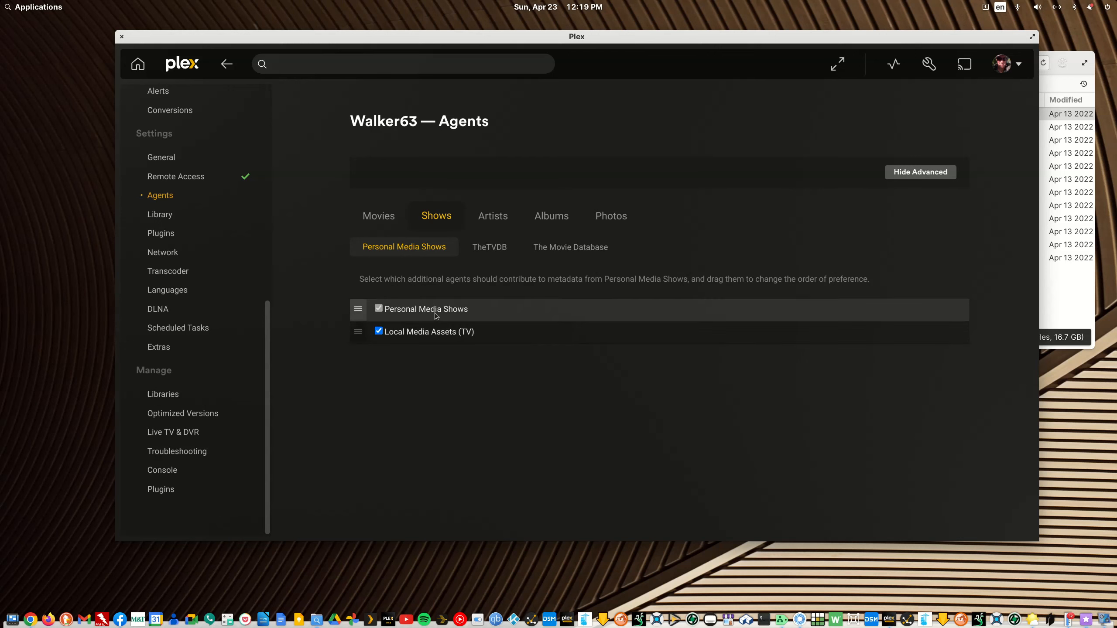
left_click(497, 250)
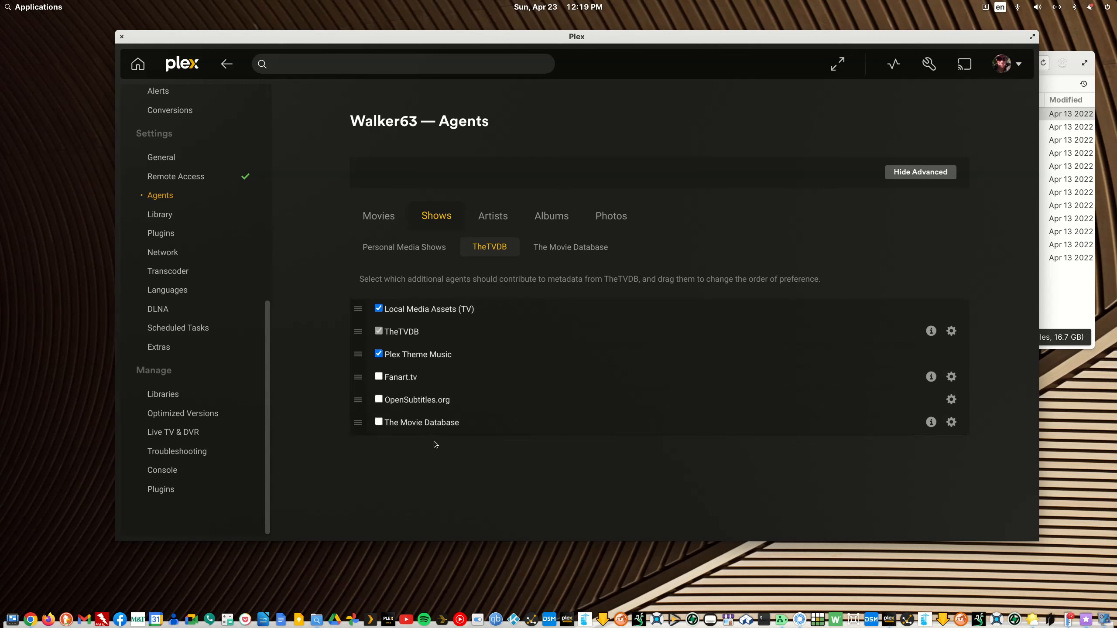
left_click(580, 249)
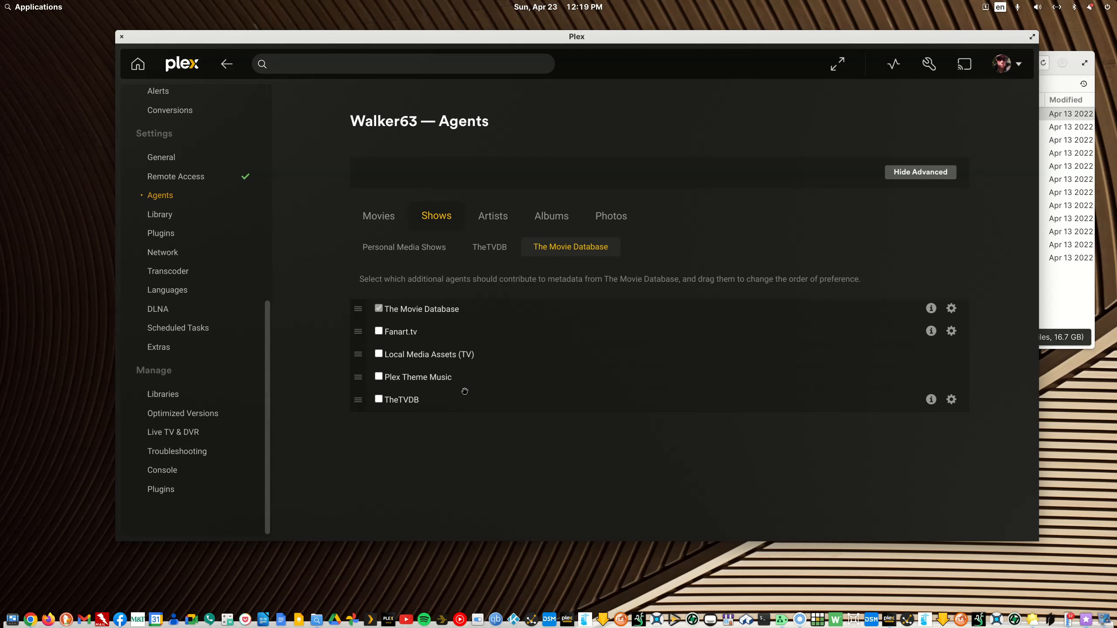
Move the Plex window out of view and open the Plex support article "Naming and Organizing Your TV Show Files"
left_click_drag(810, 41, 1116, 175)
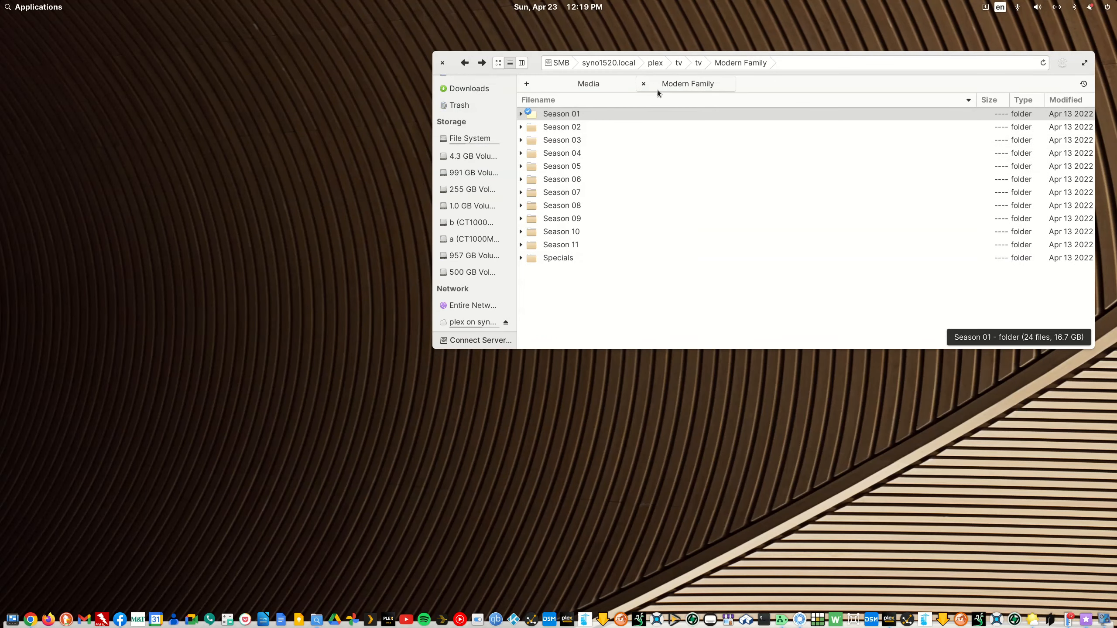
left_click(27, 8)
type("plex")
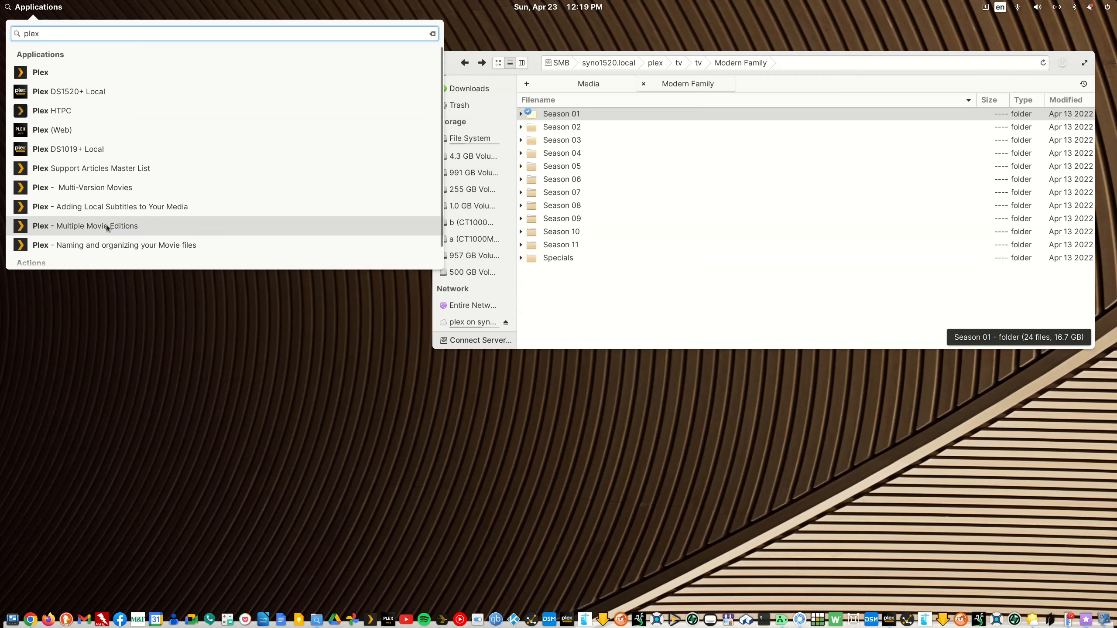
scroll(105, 193, "down", 1)
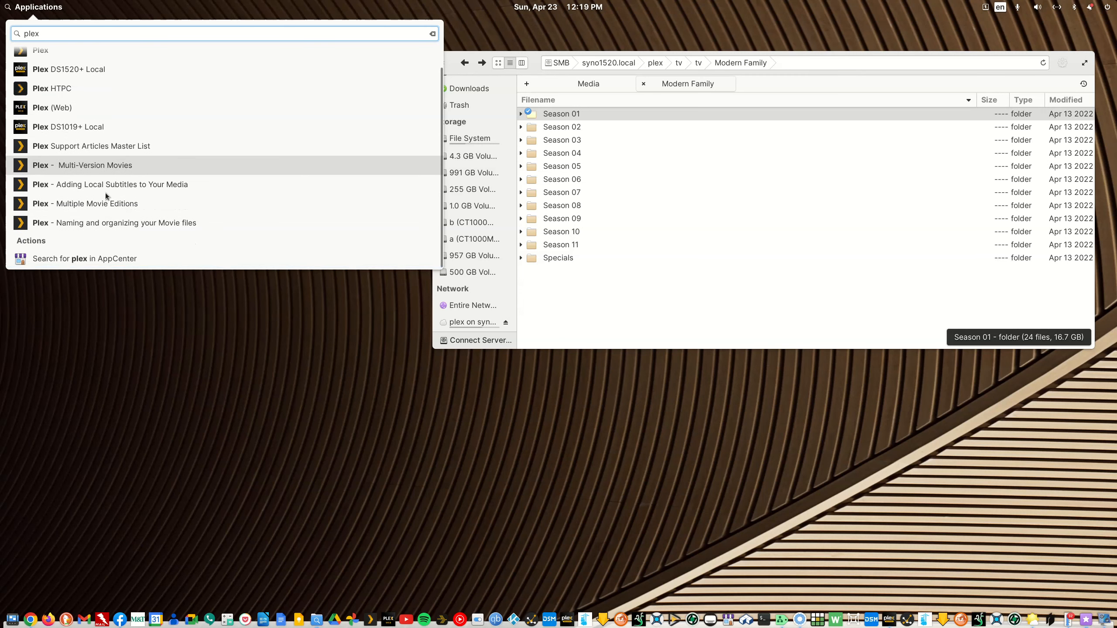
type("tv")
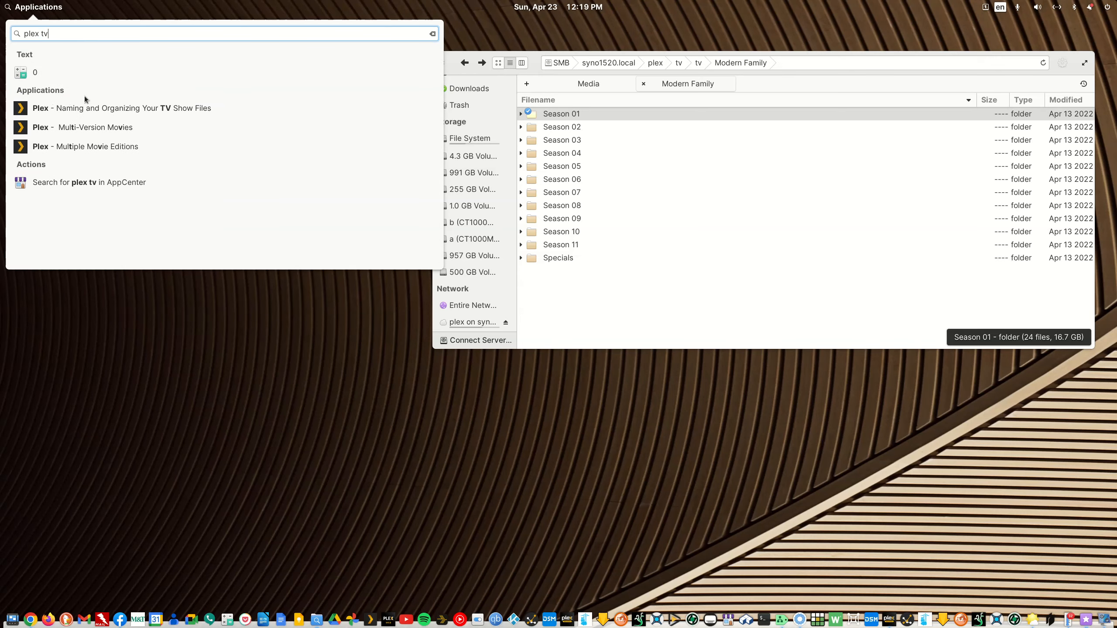
left_click(86, 109)
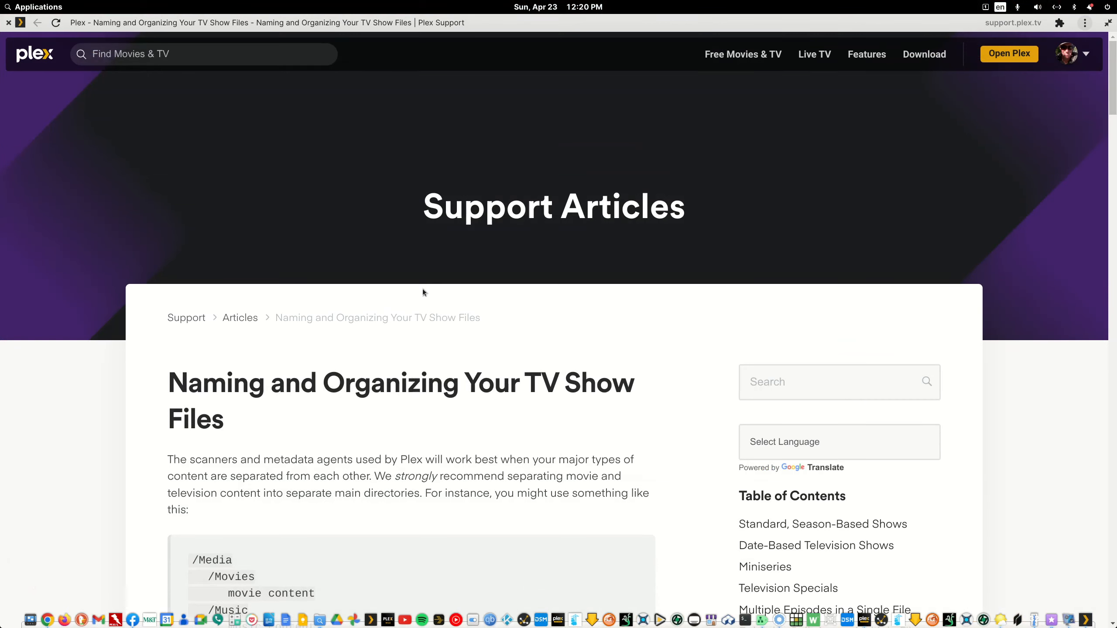
Skim the support article down to the example folder structure in the Examples section
scroll(422, 289, "down", 5)
scroll(422, 290, "down", 8)
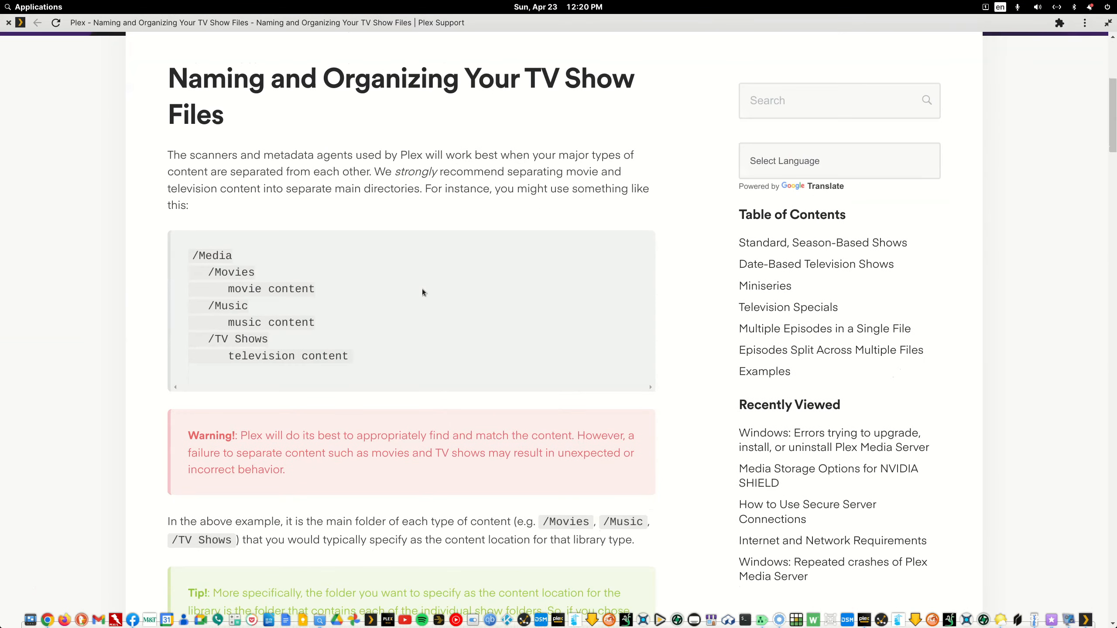
scroll(423, 289, "down", 20)
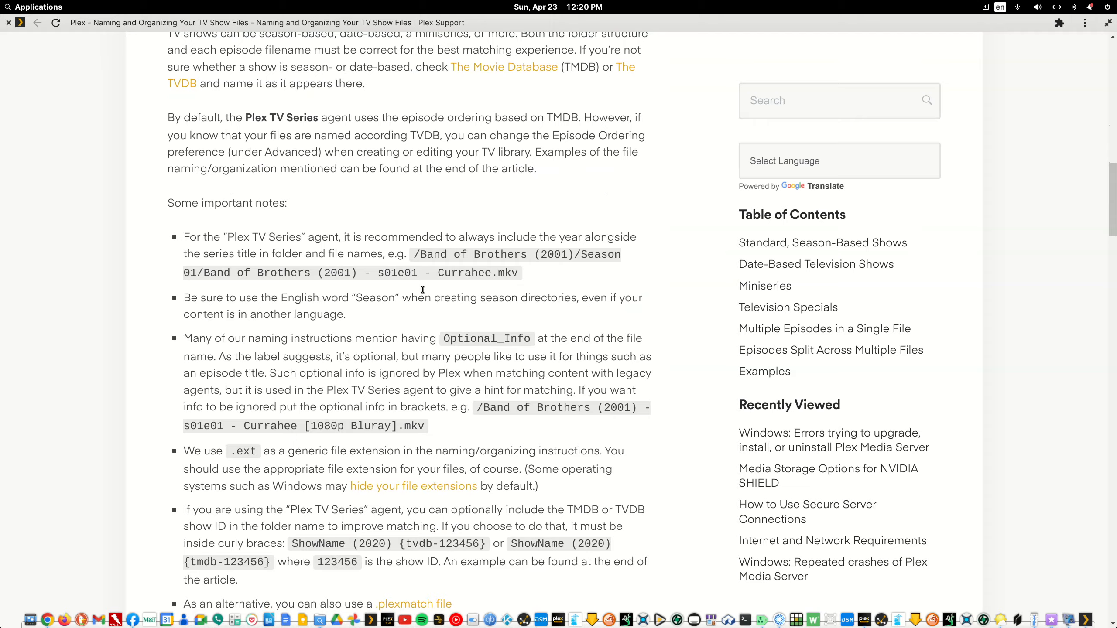
scroll(422, 289, "down", 20)
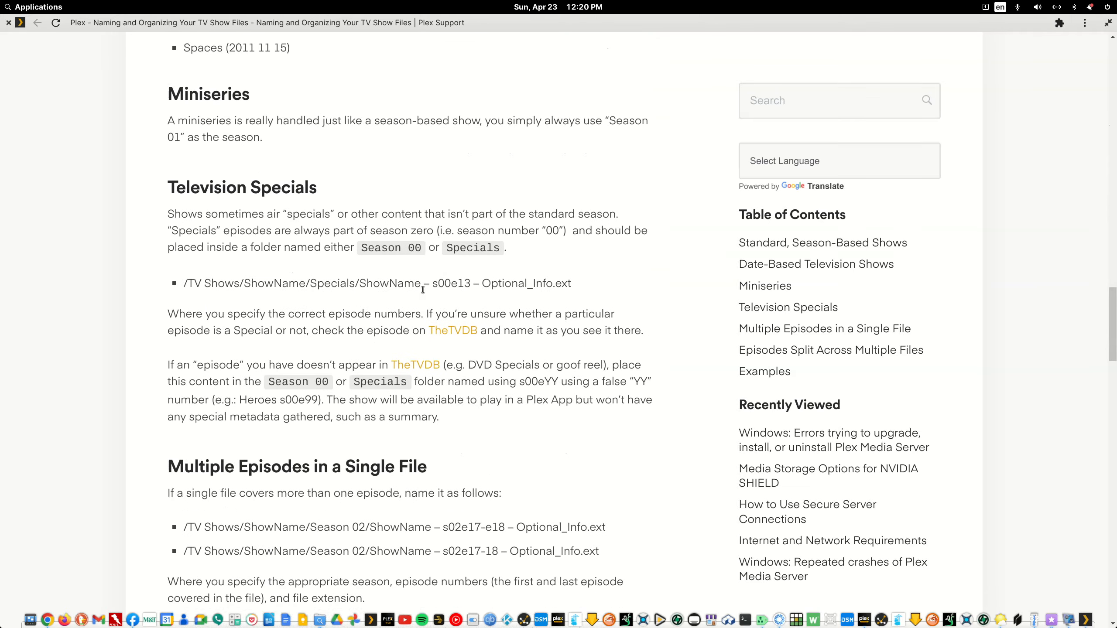
scroll(423, 289, "down", 9)
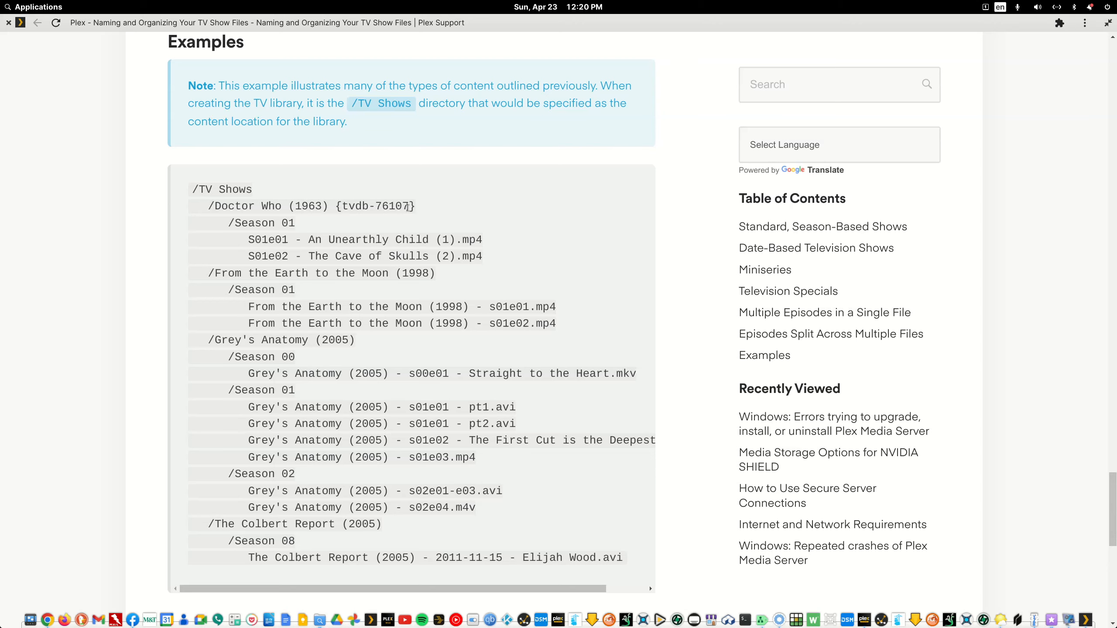
scroll(334, 436, "down", 5)
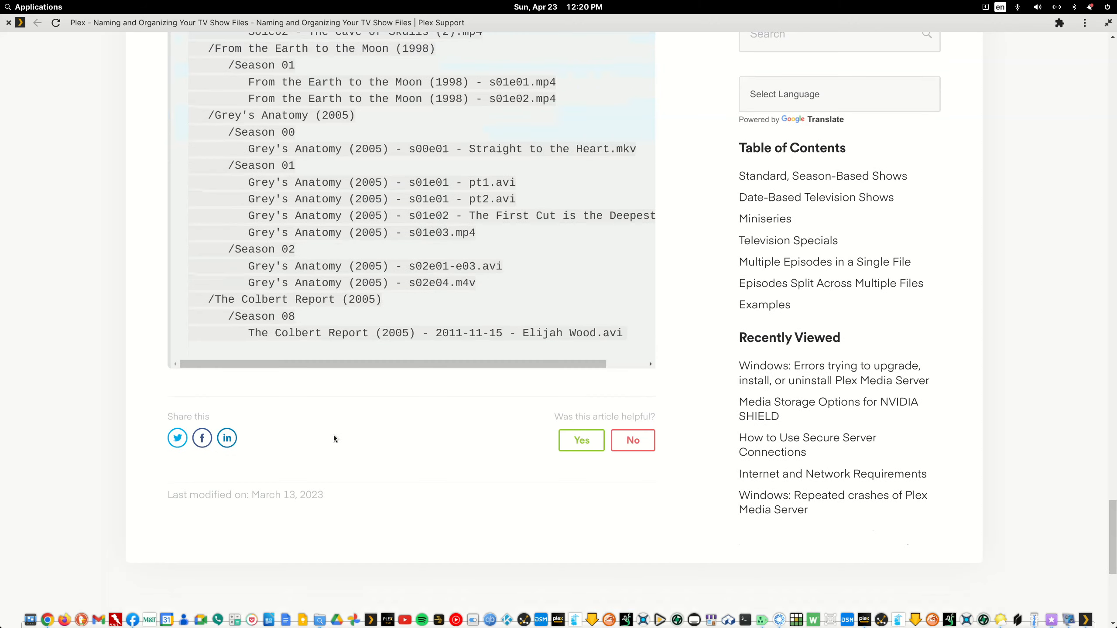
scroll(336, 433, "up", 3)
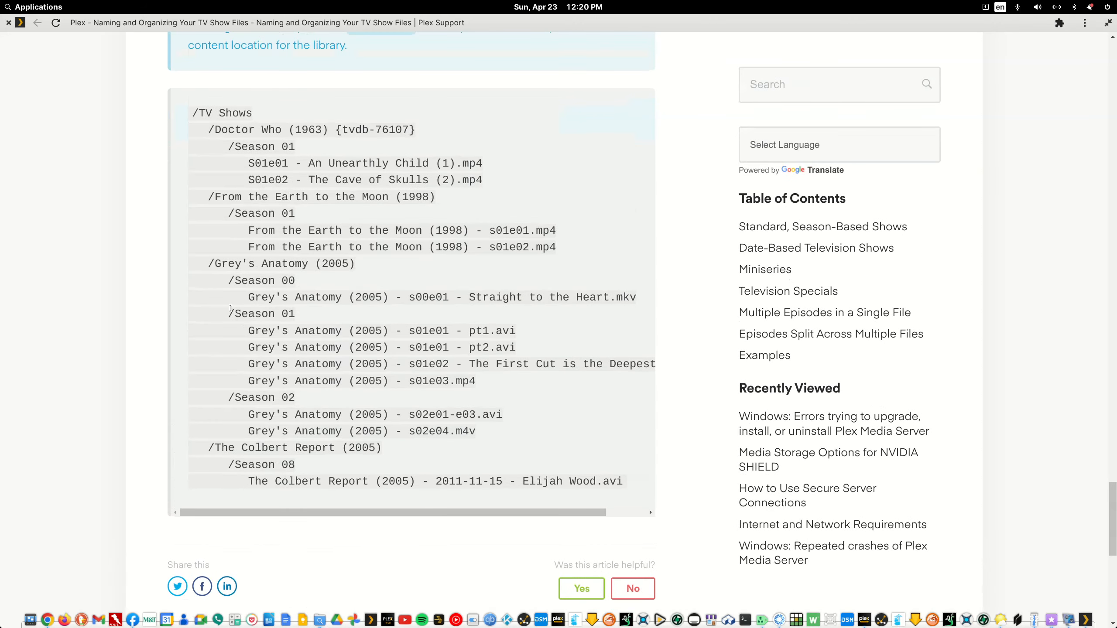
Highlight the Grey's Anatomy (2005) show folder, its Season 00 folder and the title in the s01e01 file name
left_click_drag(215, 264, 352, 266)
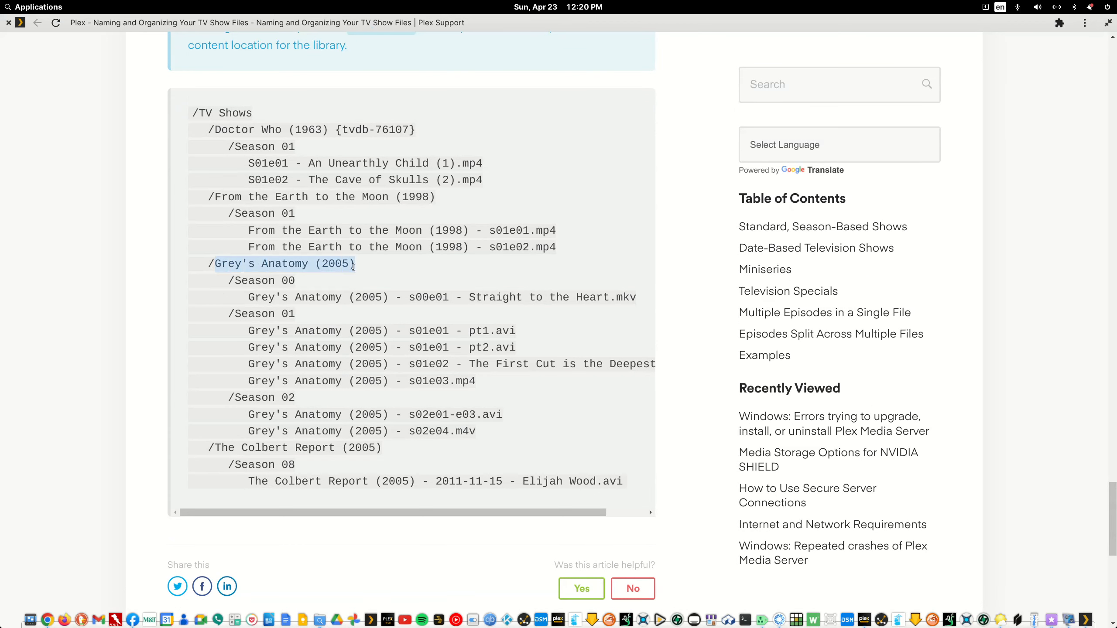
left_click_drag(235, 281, 293, 280)
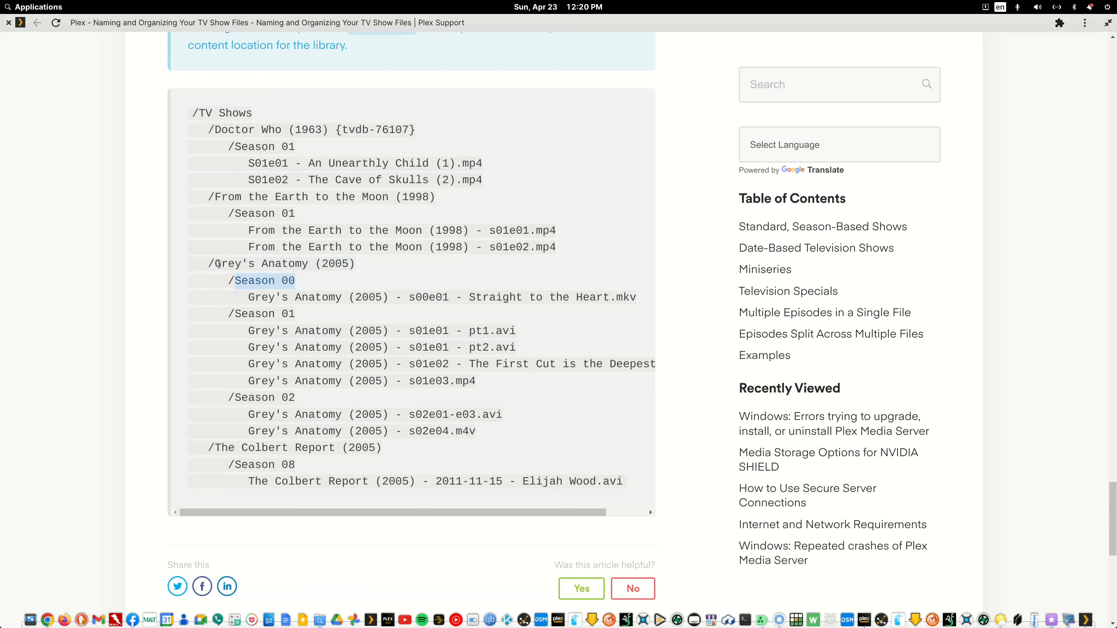
left_click_drag(216, 263, 354, 264)
left_click_drag(248, 331, 388, 334)
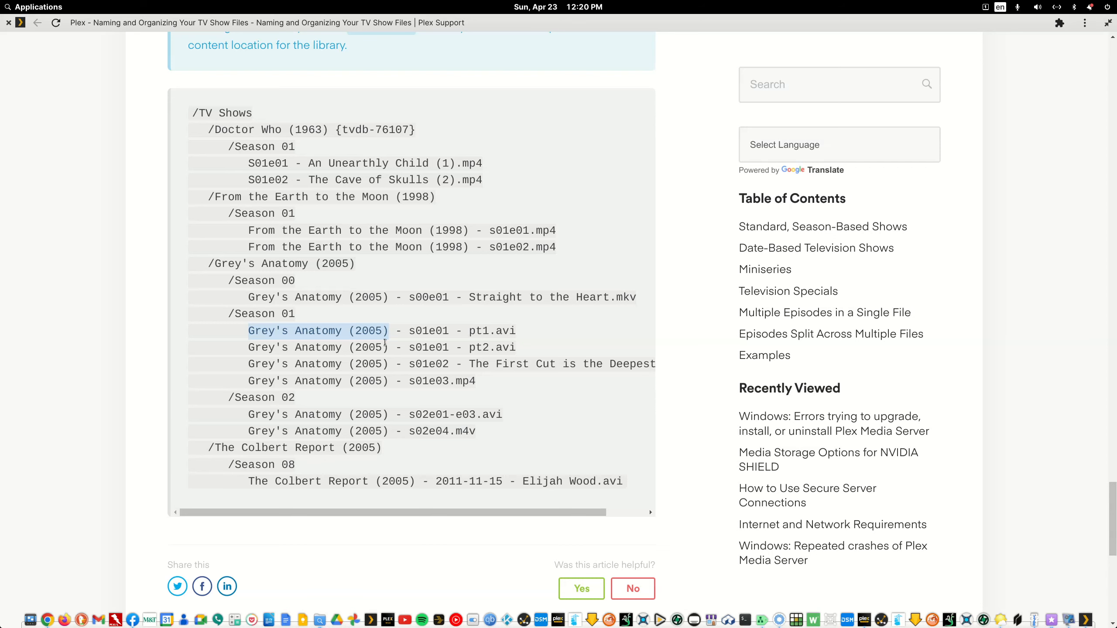
left_click(405, 334)
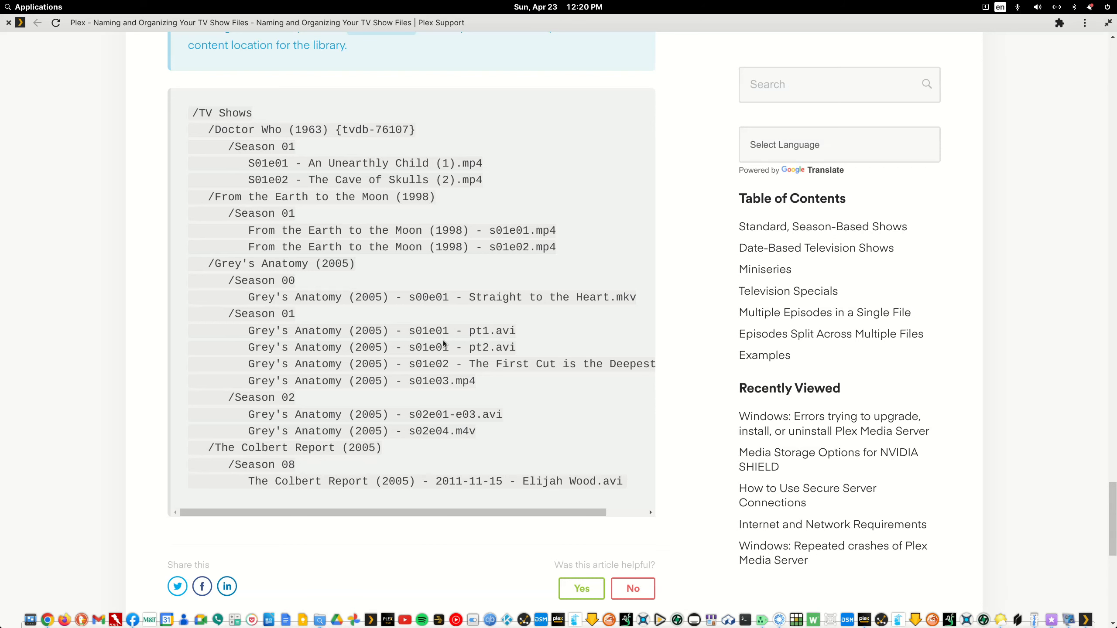
left_click_drag(450, 332, 465, 332)
Go back to the article's important notes and highlight the bracketed [1080p Bluray] optional info in the file name example
scroll(462, 386, "down", 5)
scroll(460, 385, "up", 12)
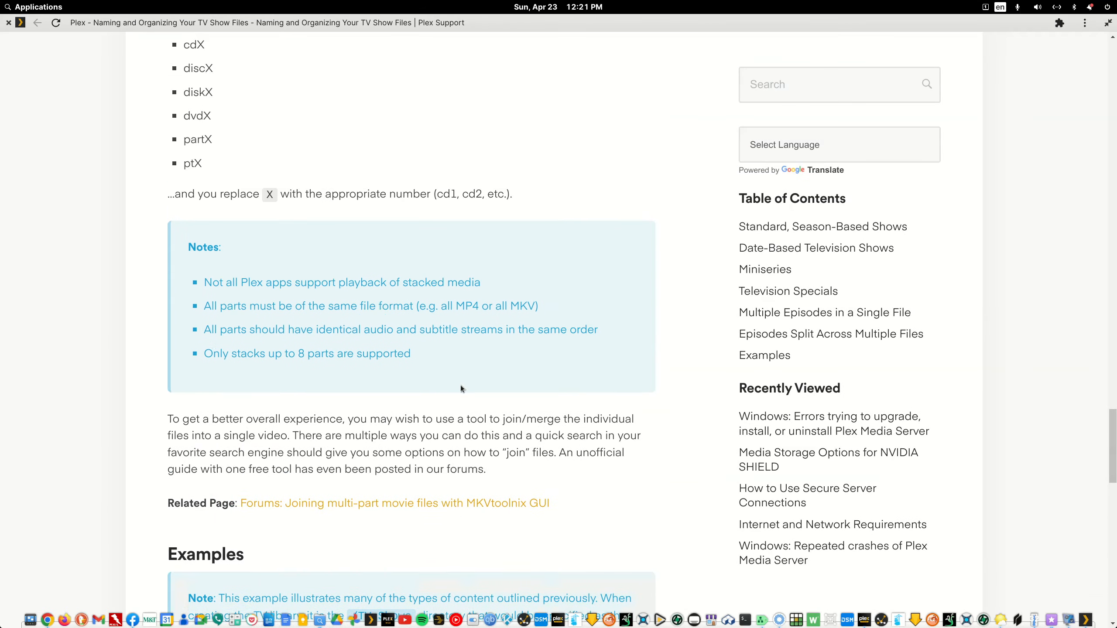
scroll(461, 384, "up", 10)
scroll(453, 385, "up", 10)
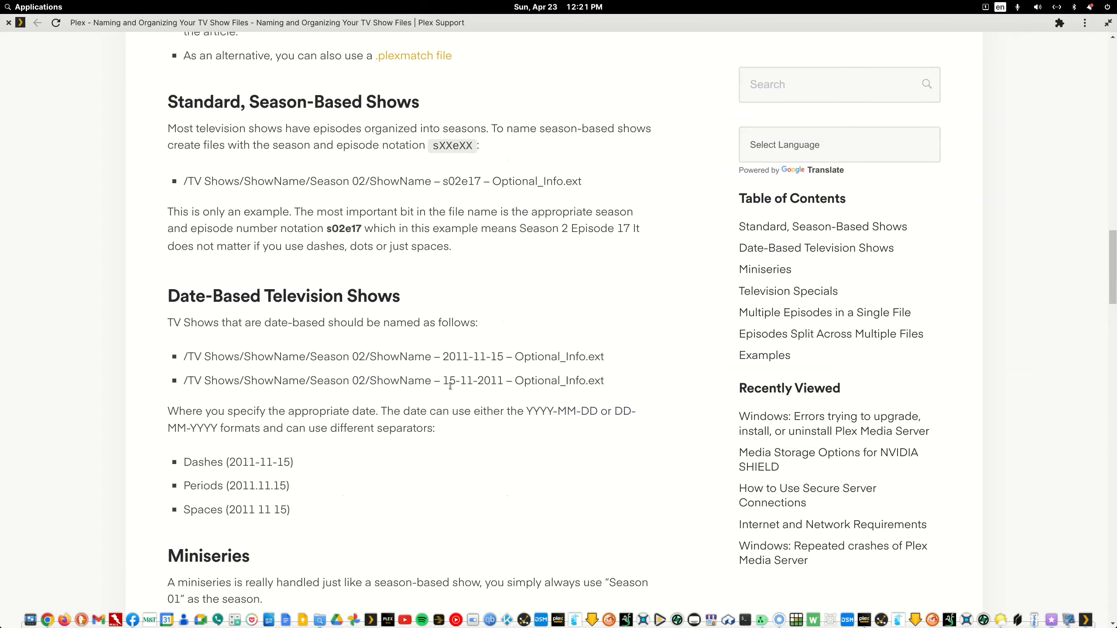
scroll(450, 386, "up", 4)
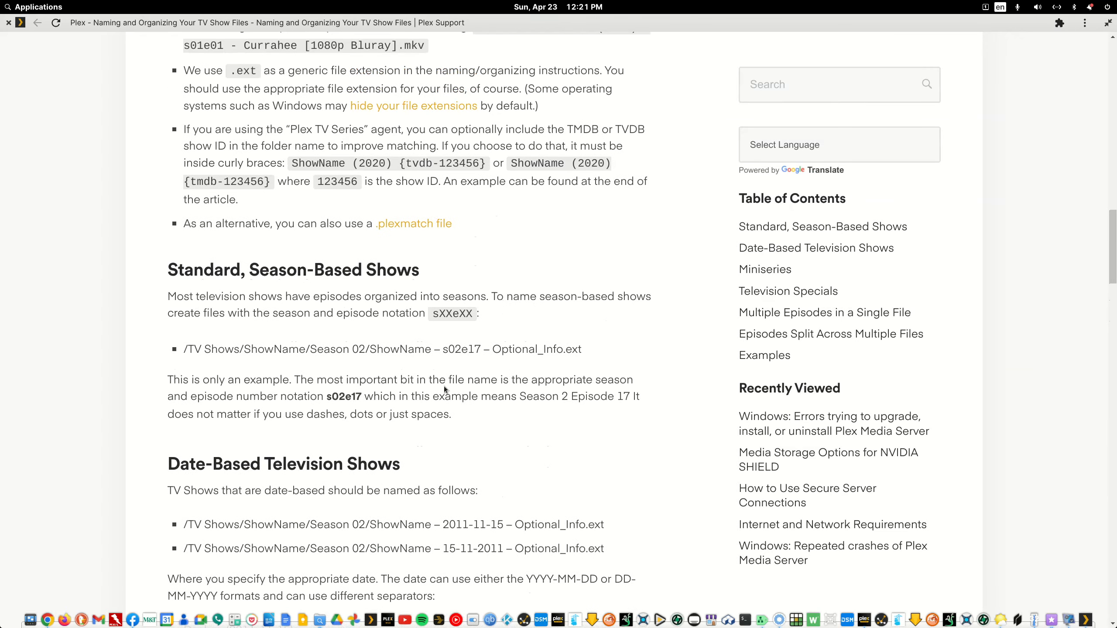
scroll(443, 385, "up", 4)
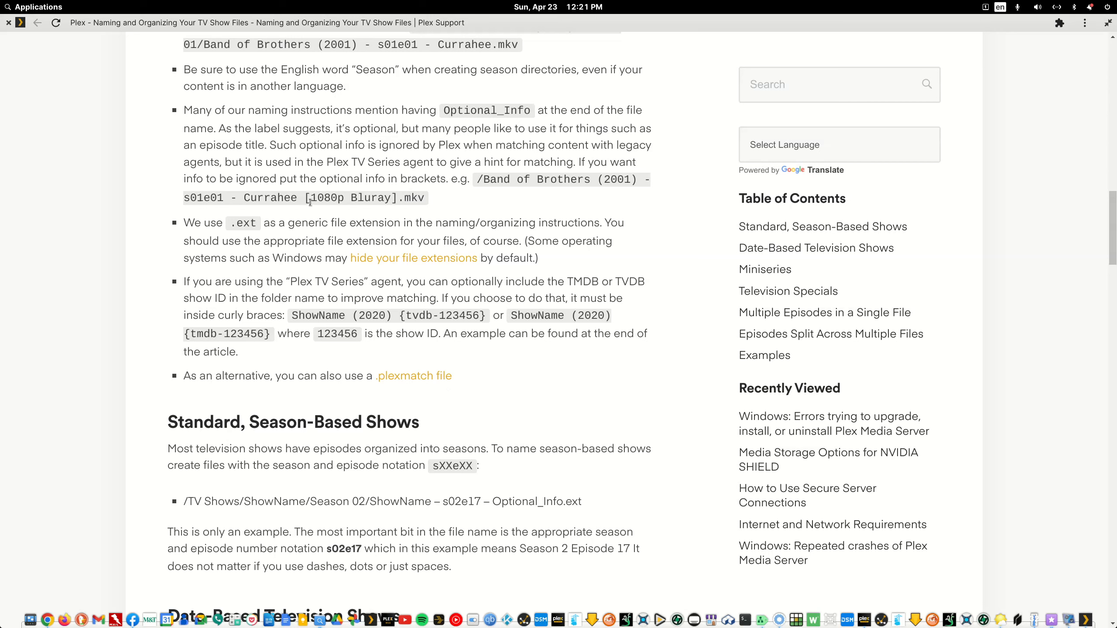
scroll(305, 198, "up", 2)
left_click_drag(306, 198, 397, 274)
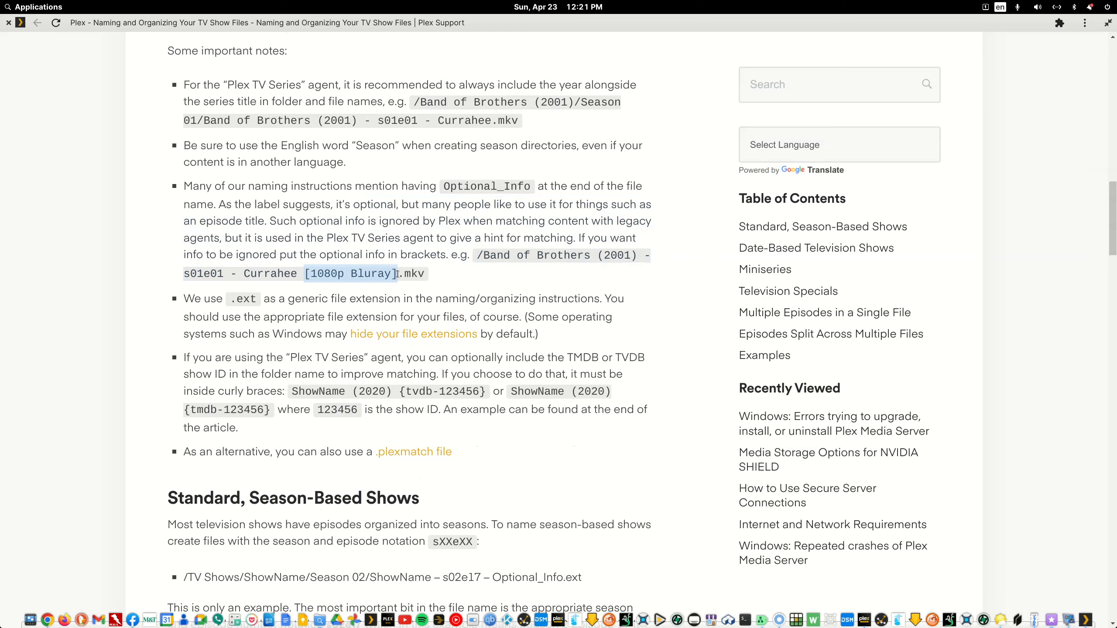
left_click(307, 290)
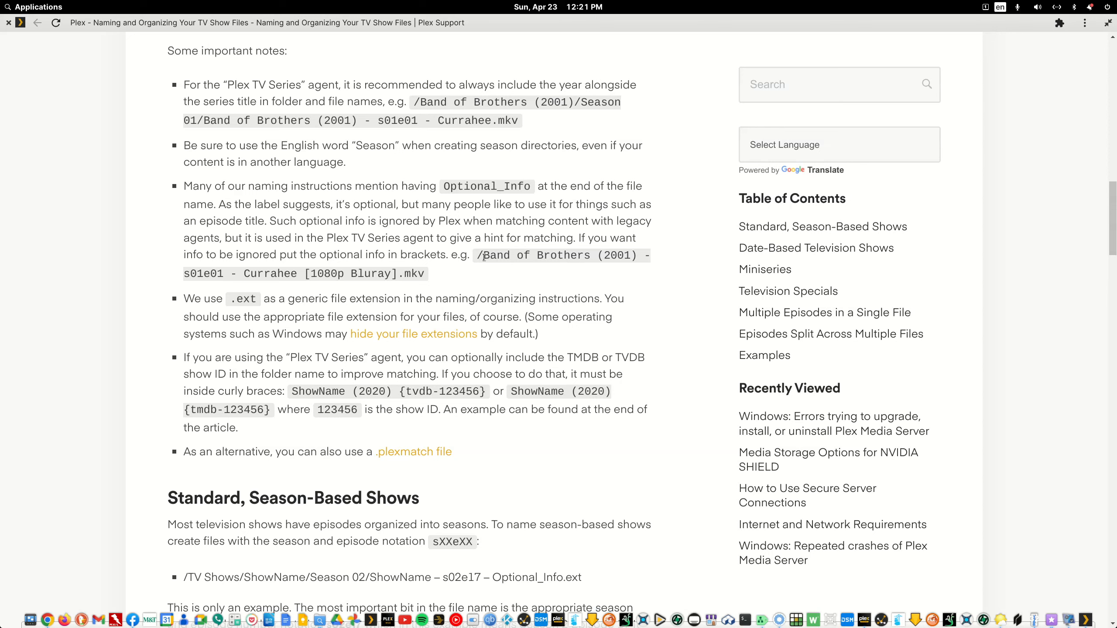
Examine the title, year and bracketed optional info in the Band of Brothers (2001) file name example, and close the article
left_click_drag(484, 257, 592, 260)
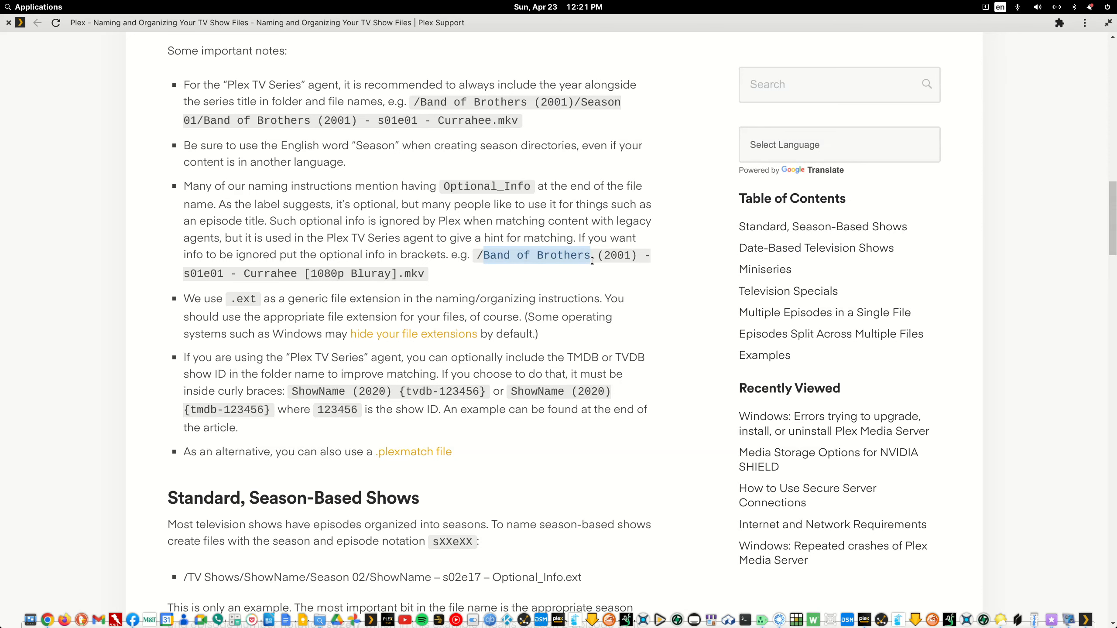
left_click_drag(601, 261, 636, 261)
left_click(472, 264)
left_click_drag(184, 276, 398, 279)
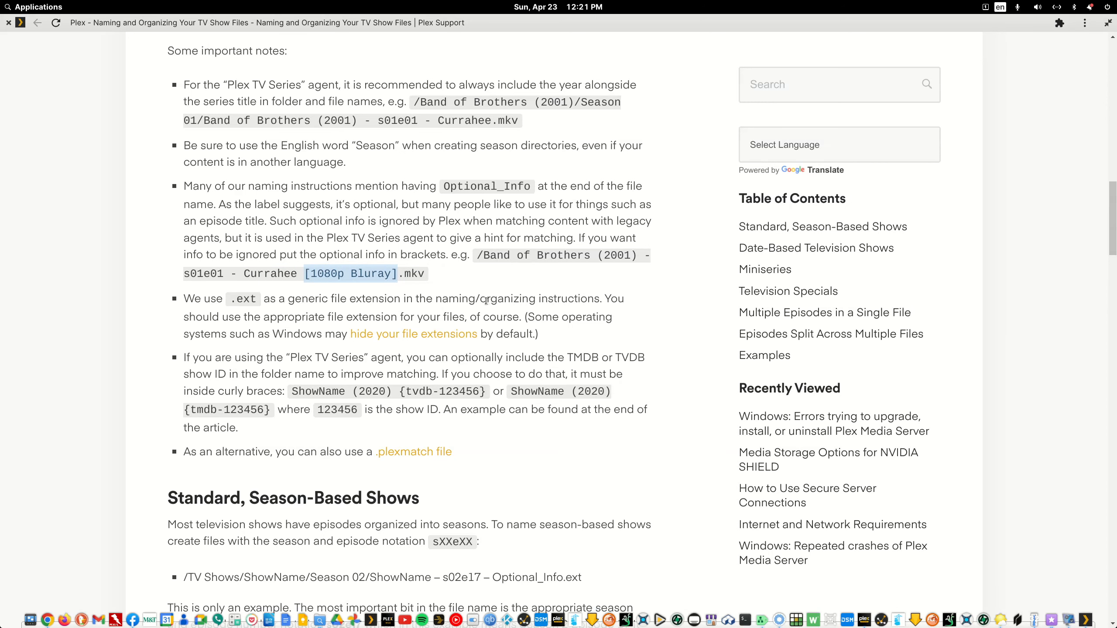
scroll(457, 304, "up", 2)
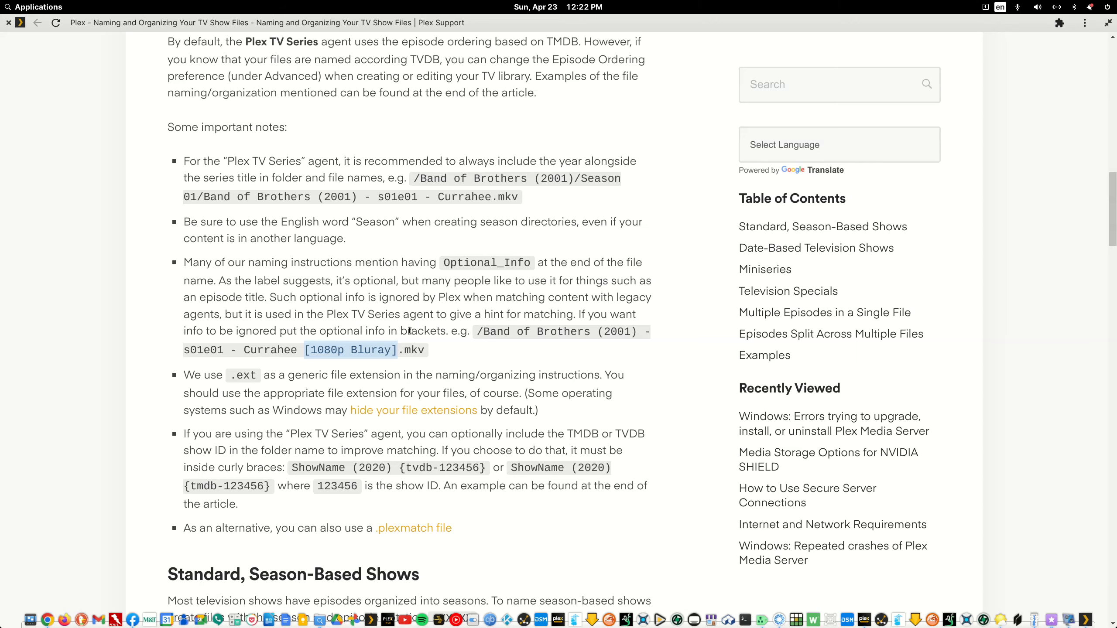
left_click(8, 23)
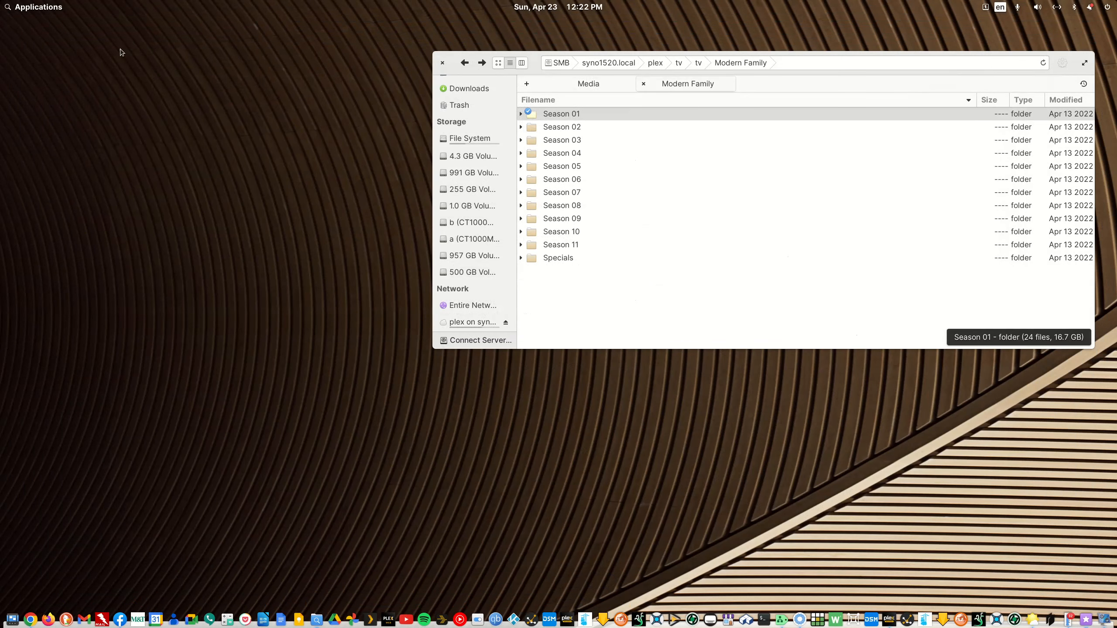